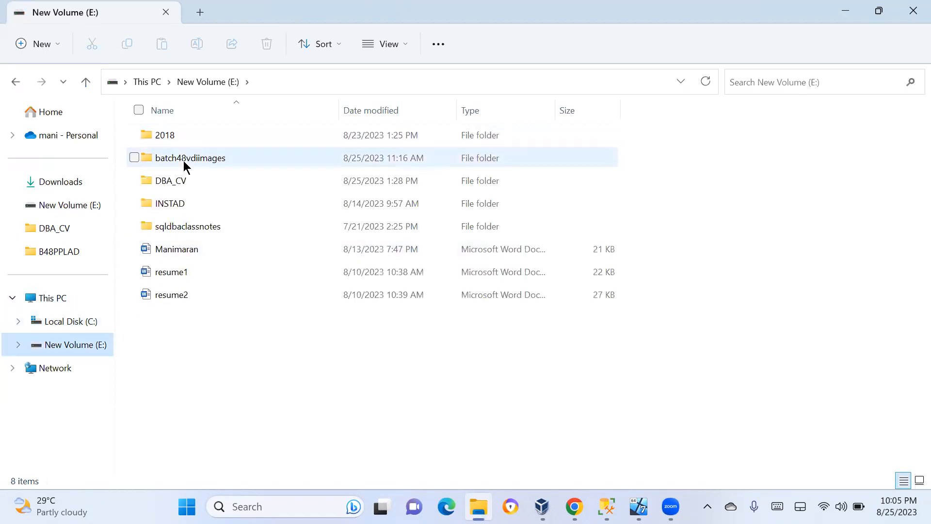
Browse the PPLLONDB01P folder under batch48vdiimages on drive E and the B48PPLAD folder on drive C
double_click(184, 161)
double_click(173, 157)
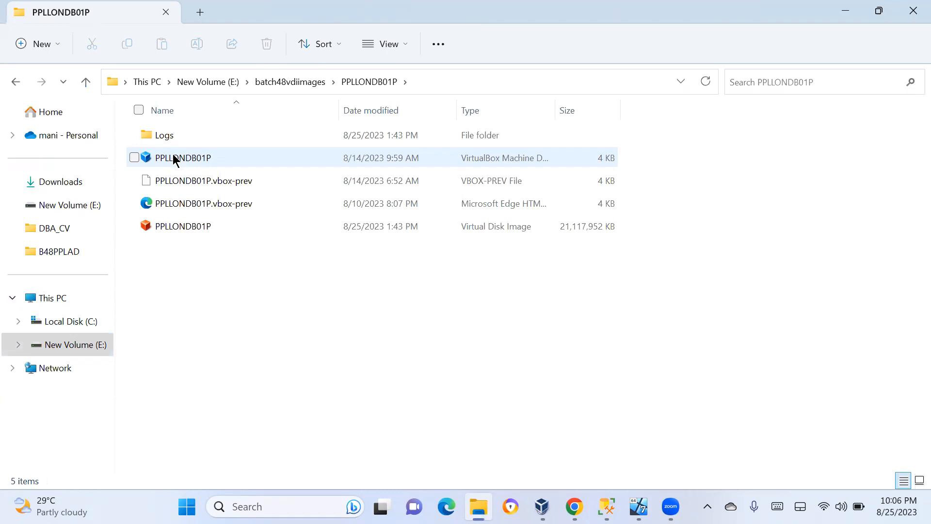
left_click(54, 327)
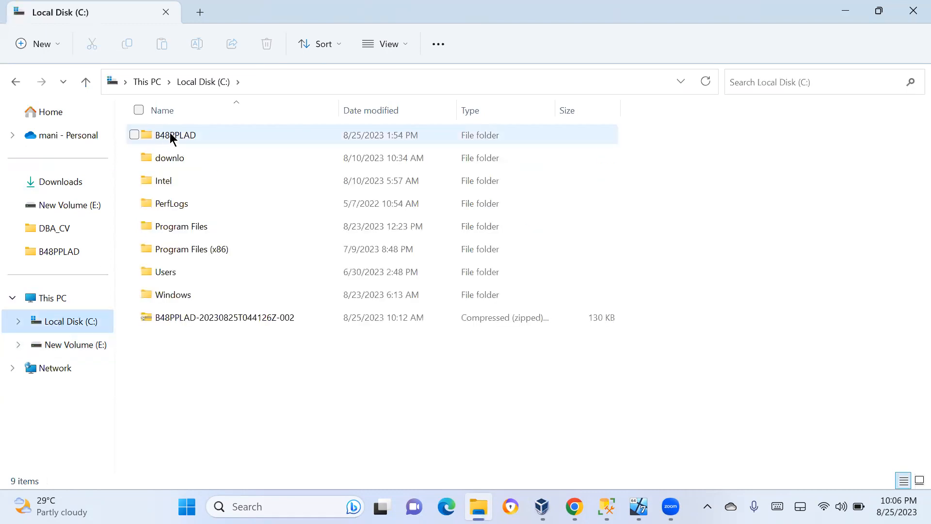
double_click(169, 135)
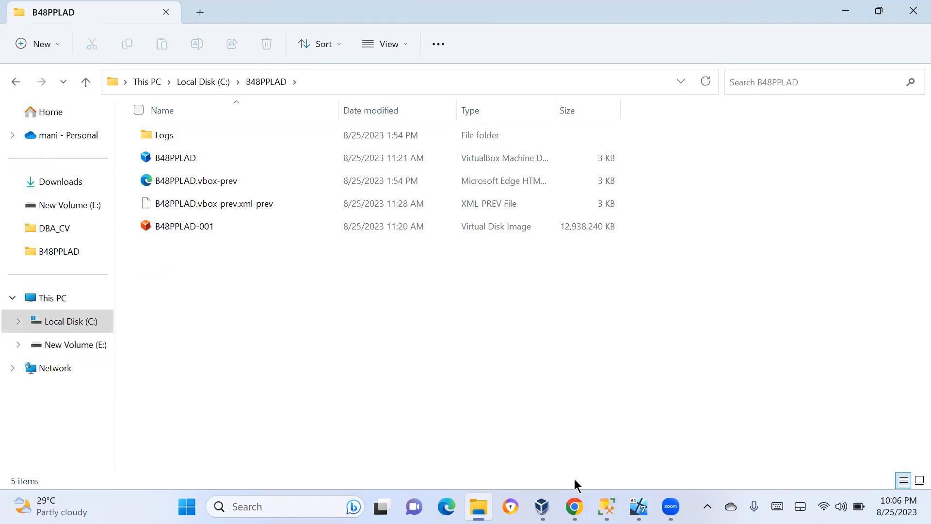
Compare the VM list with the PPLLONDB01P folder contents under E:\batch48vdiimages, returning to the batch48vdiimages folder
left_click(542, 506)
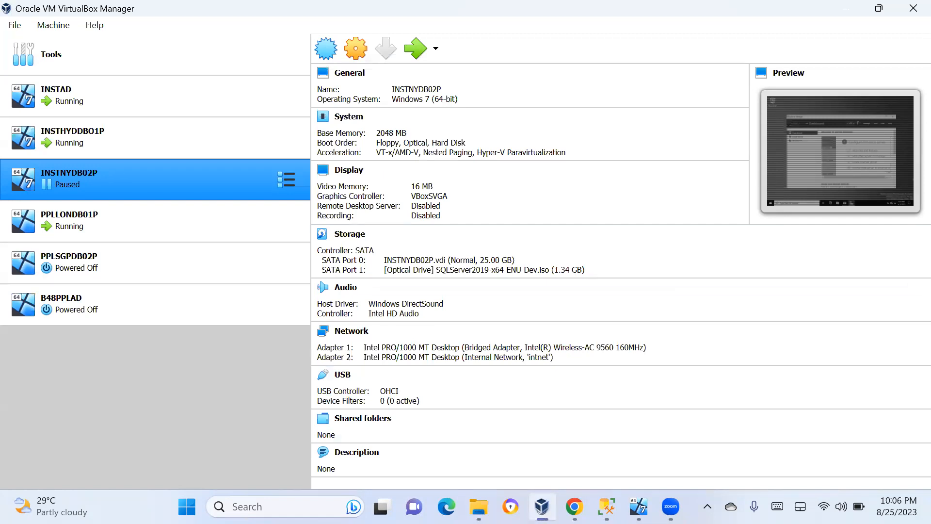
left_click(478, 507)
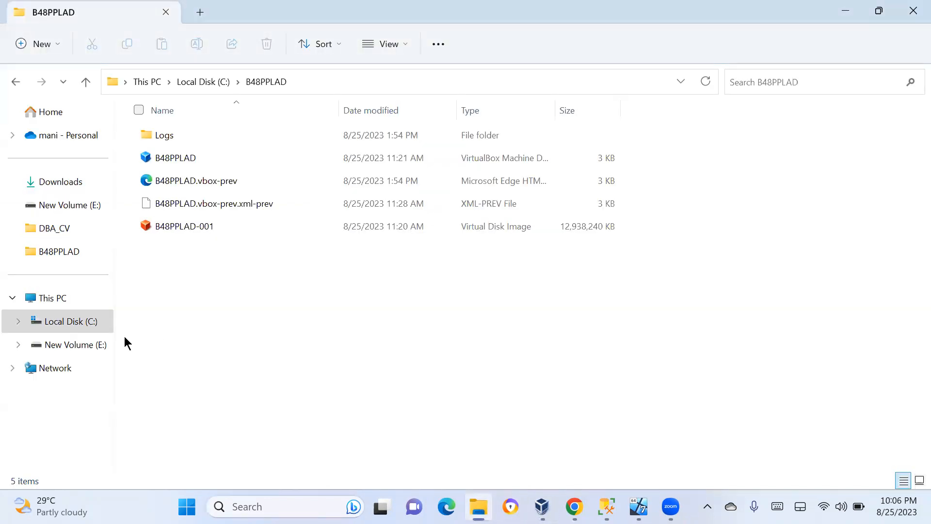
left_click(53, 346)
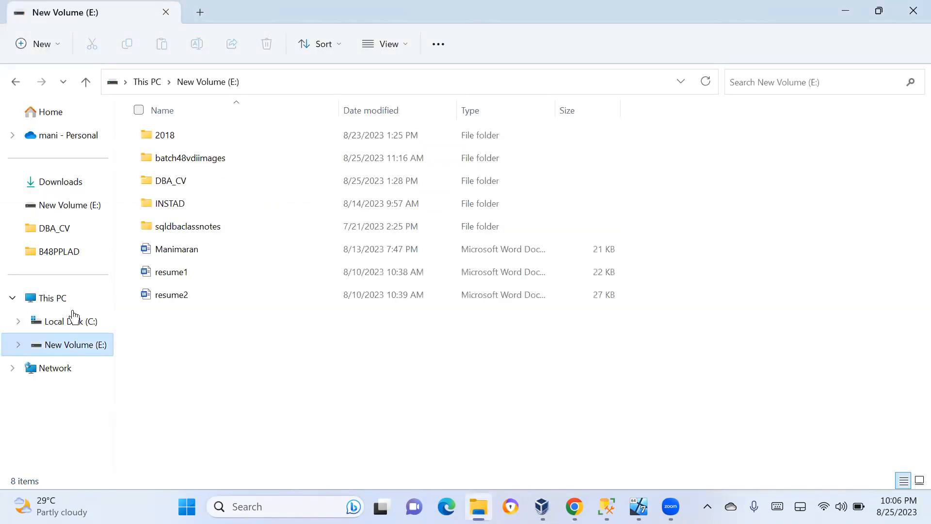
double_click(178, 161)
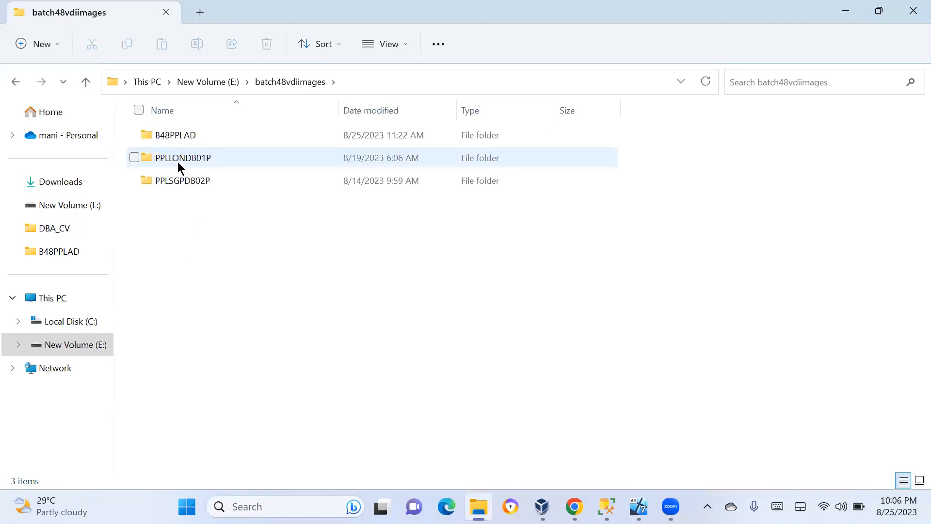
double_click(177, 162)
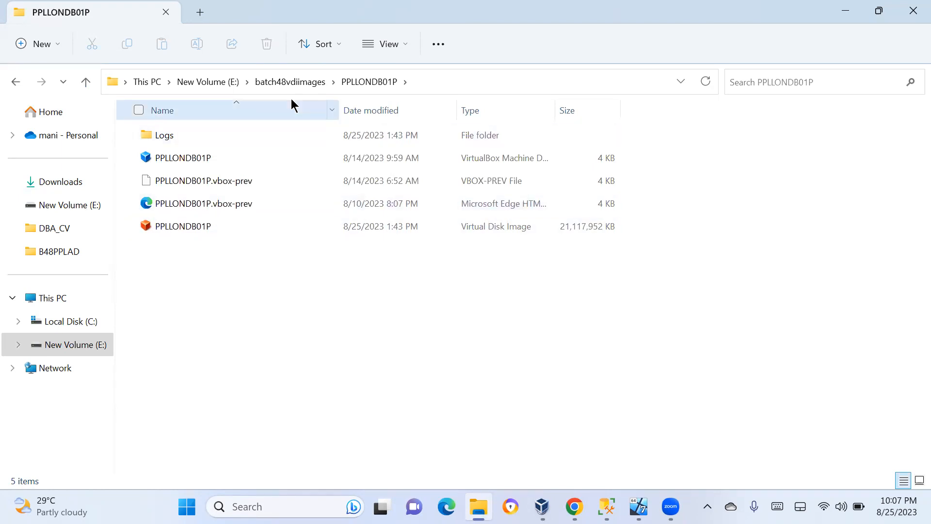
left_click(286, 82)
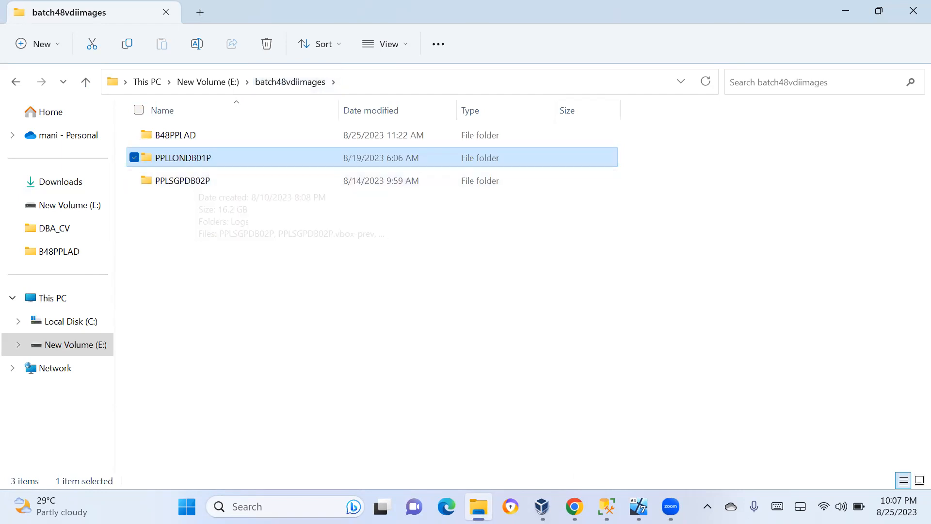
left_click(542, 506)
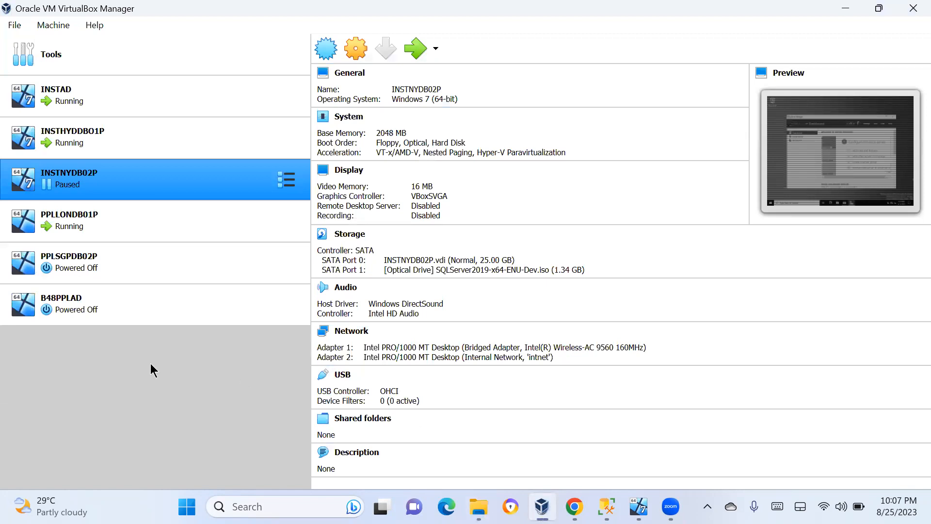
Power off the running INSTHYDDBO1P virtual machine
right_click(68, 145)
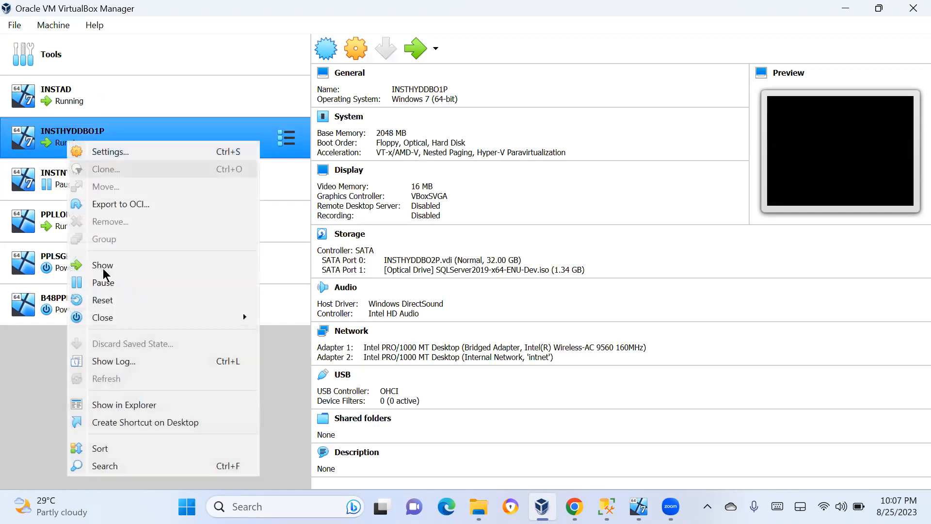
mouse_move(101, 321)
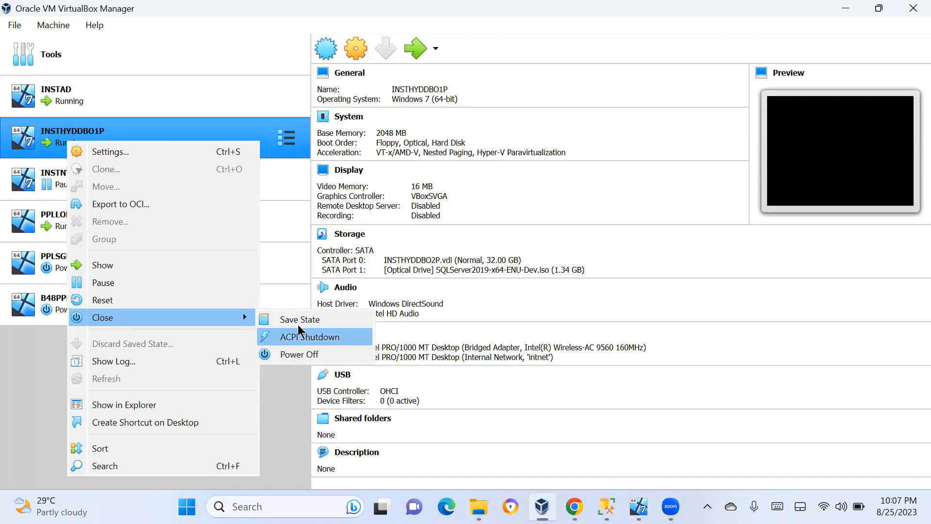
left_click(293, 354)
left_click(444, 300)
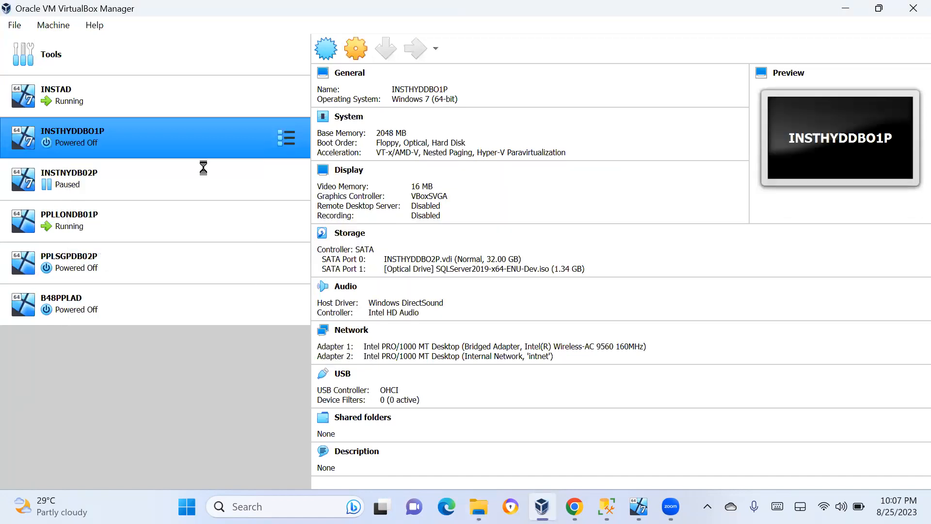
Power off the paused INSTNYDB02P virtual machine and confirm
right_click(144, 184)
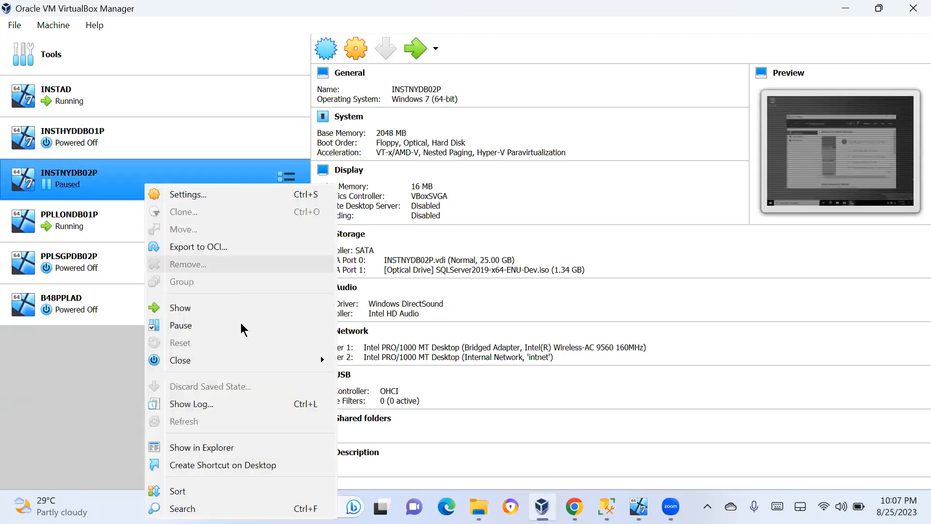
mouse_move(320, 362)
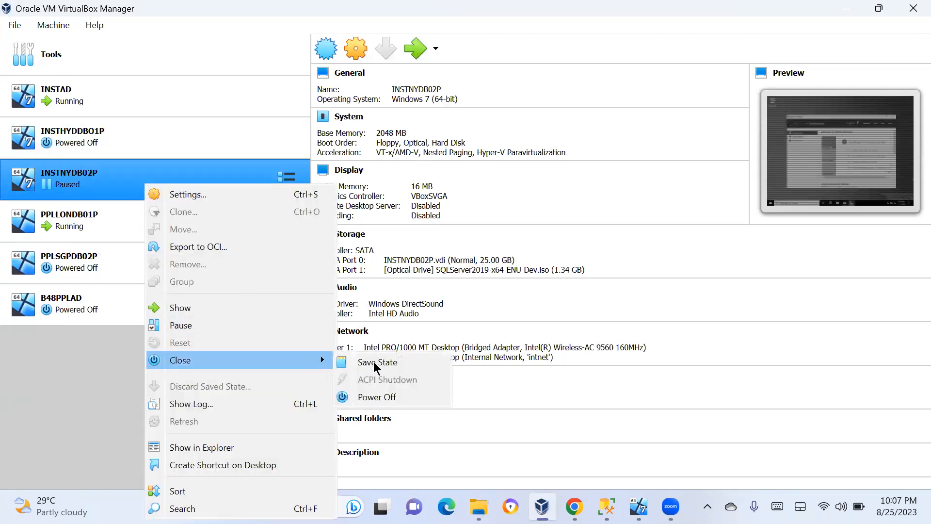
left_click(371, 403)
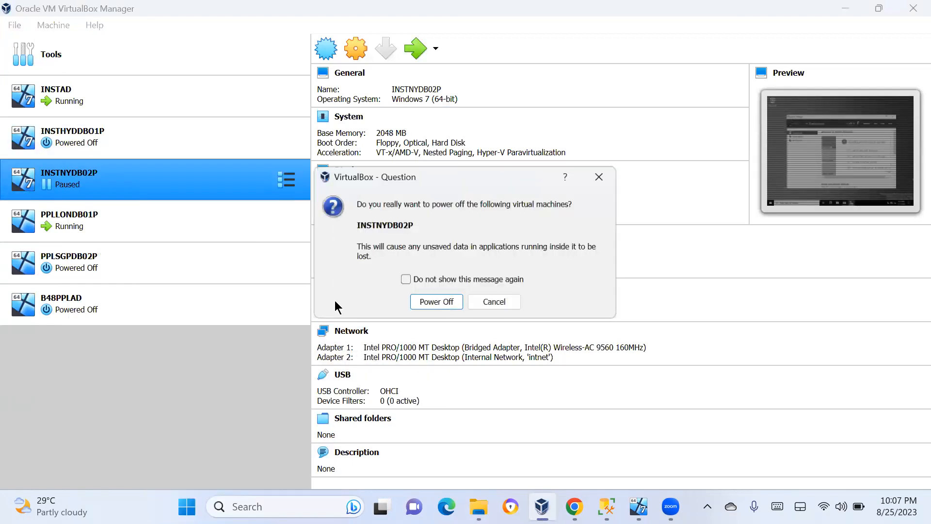
left_click(429, 302)
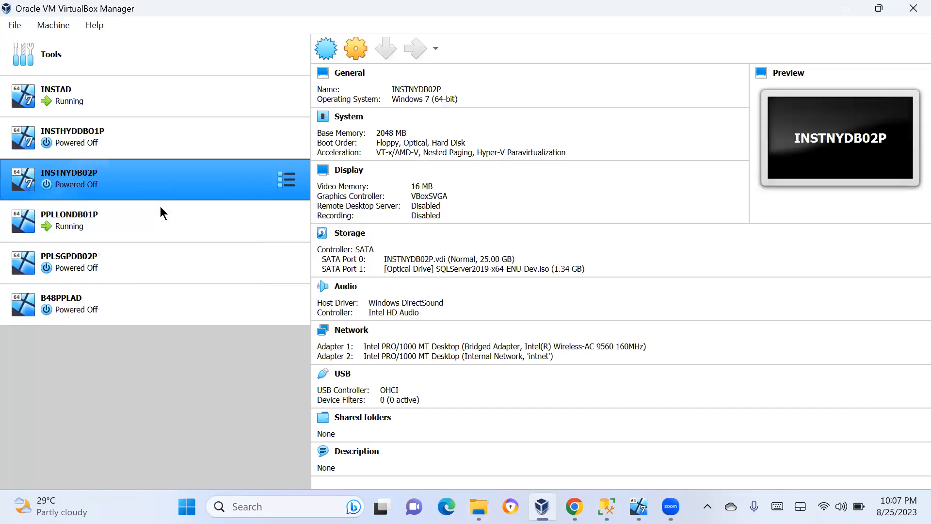
Power off the running PPLLONDB01P virtual machine and confirm
left_click(160, 207)
right_click(160, 207)
mouse_move(343, 178)
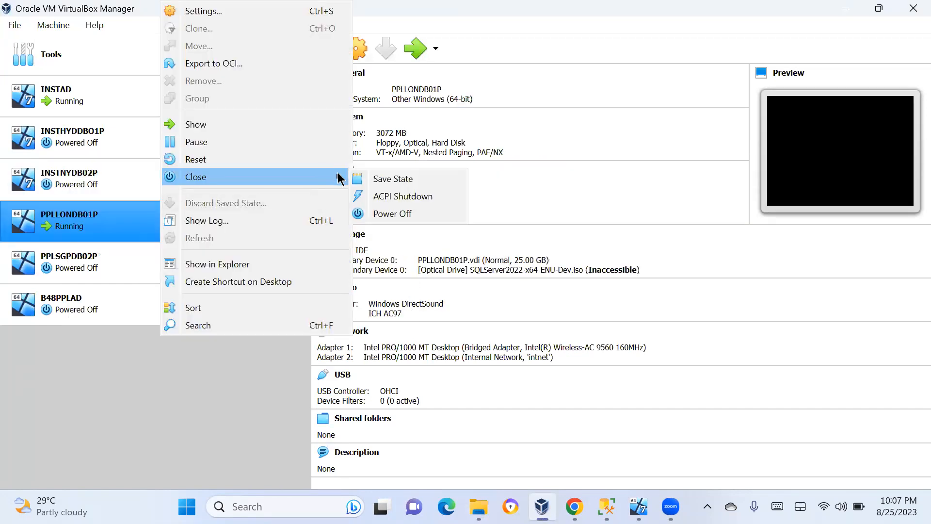
left_click(396, 214)
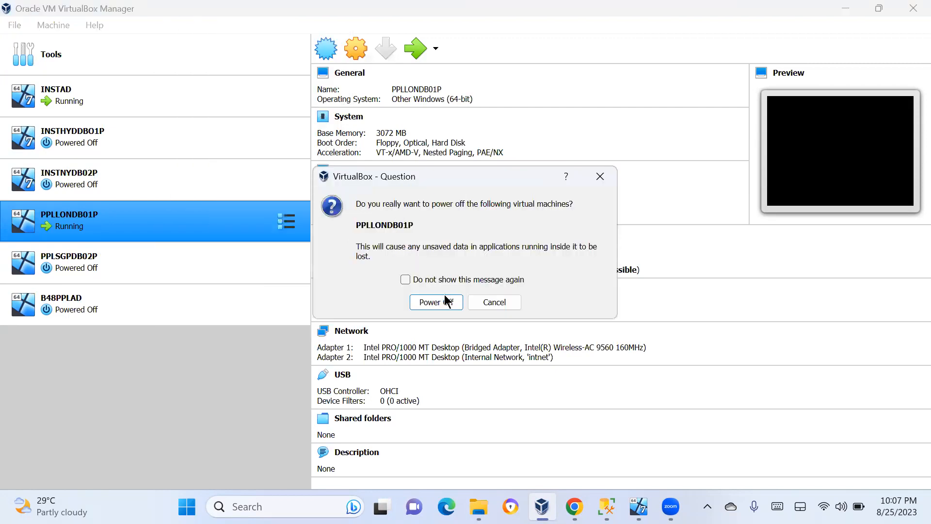
left_click(438, 302)
Power off the running INSTAD virtual machine and confirm
right_click(174, 112)
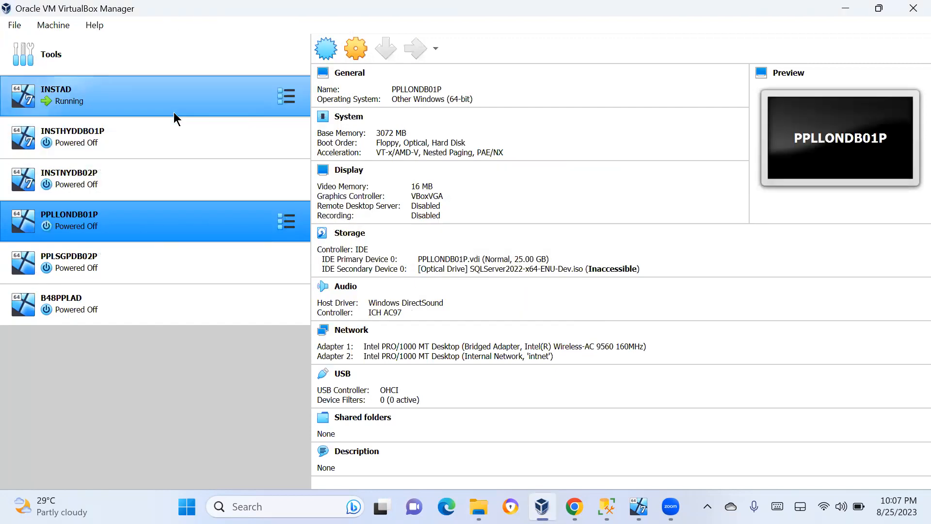
mouse_move(371, 290)
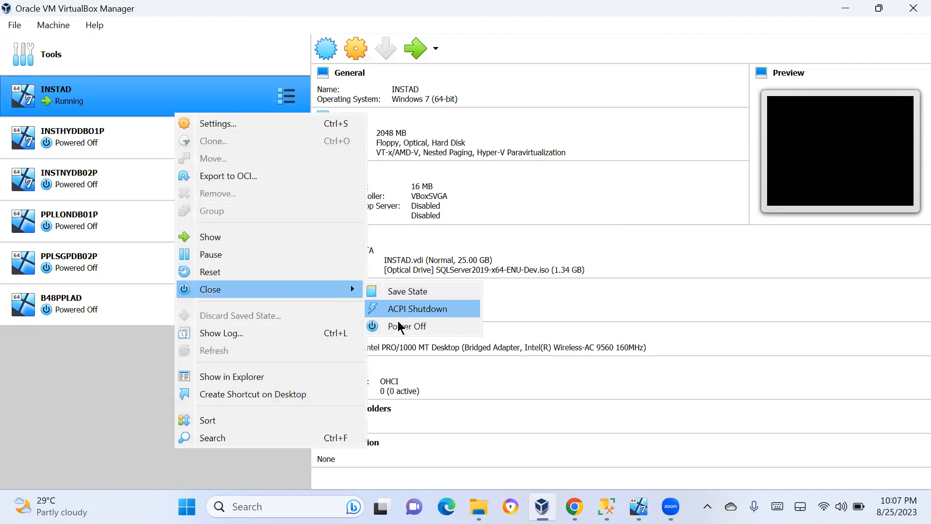
left_click(418, 324)
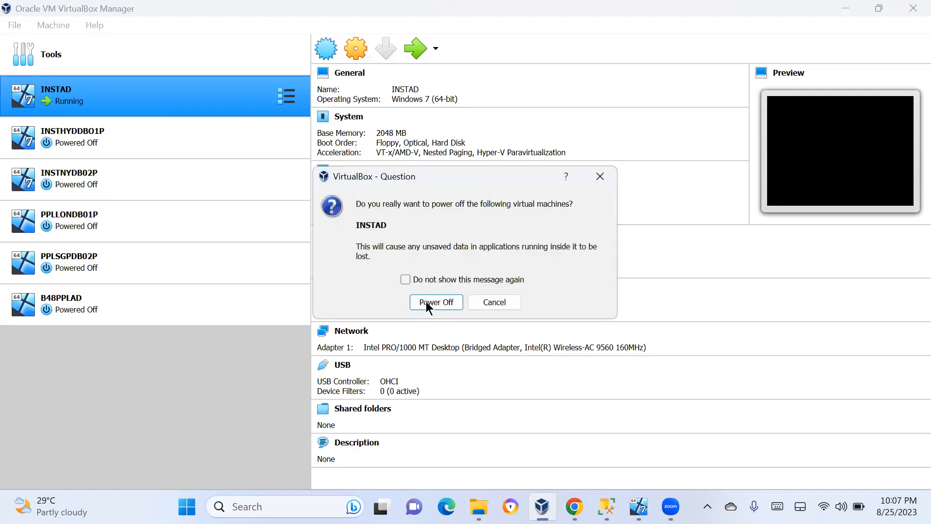
left_click(426, 302)
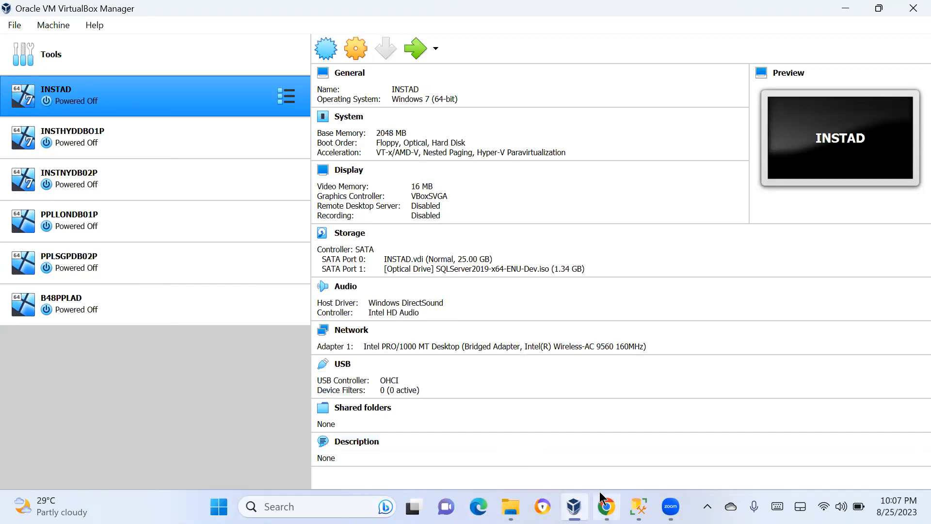
Try to add the existing virtual machine B48PPLAD from C:\B48PPLAD, then dismiss the error after viewing its details
left_click(54, 26)
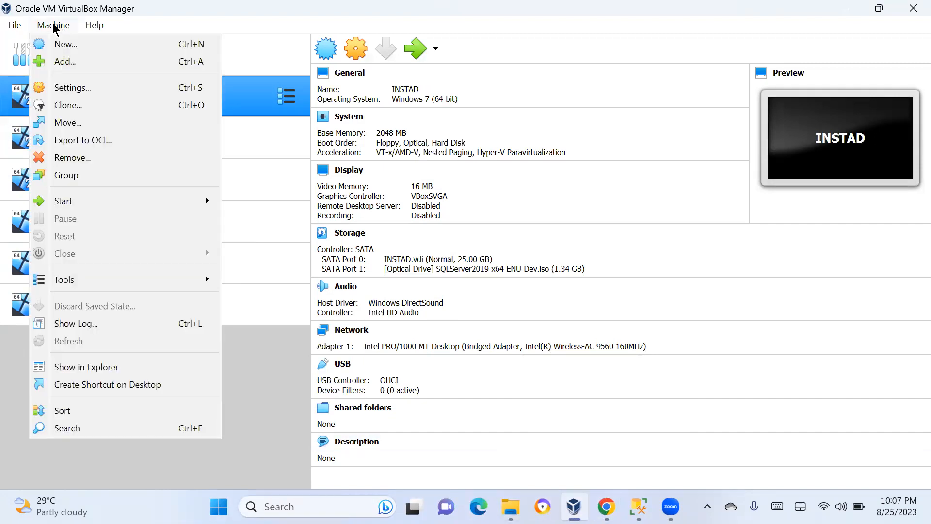
left_click(54, 62)
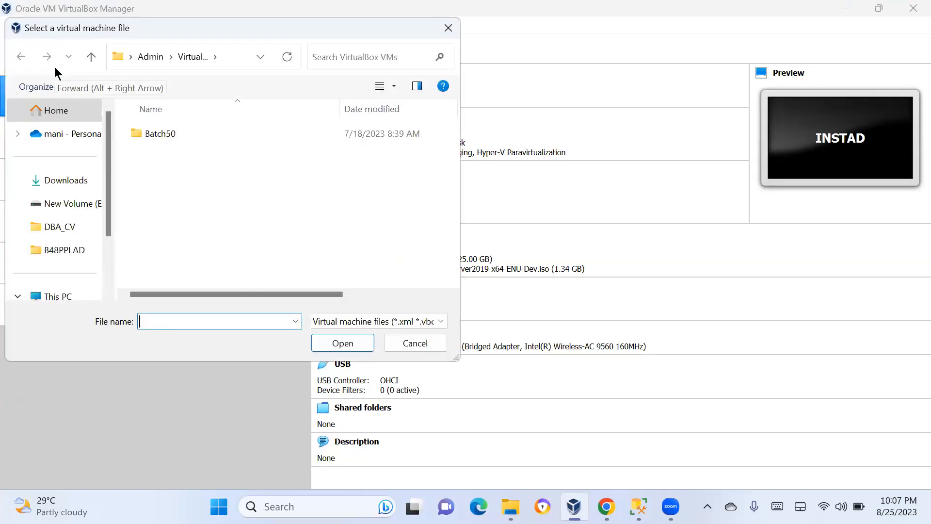
scroll(109, 277, "down", 3)
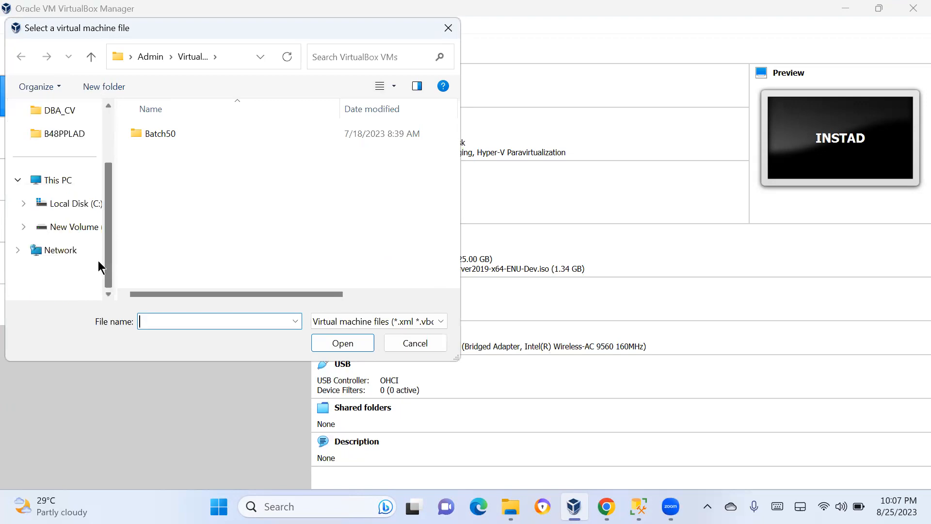
left_click(60, 206)
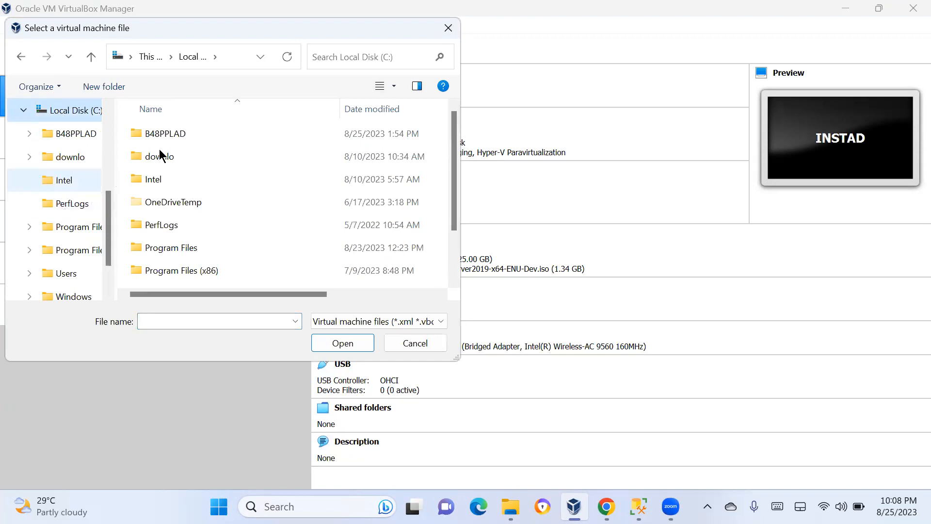
double_click(178, 139)
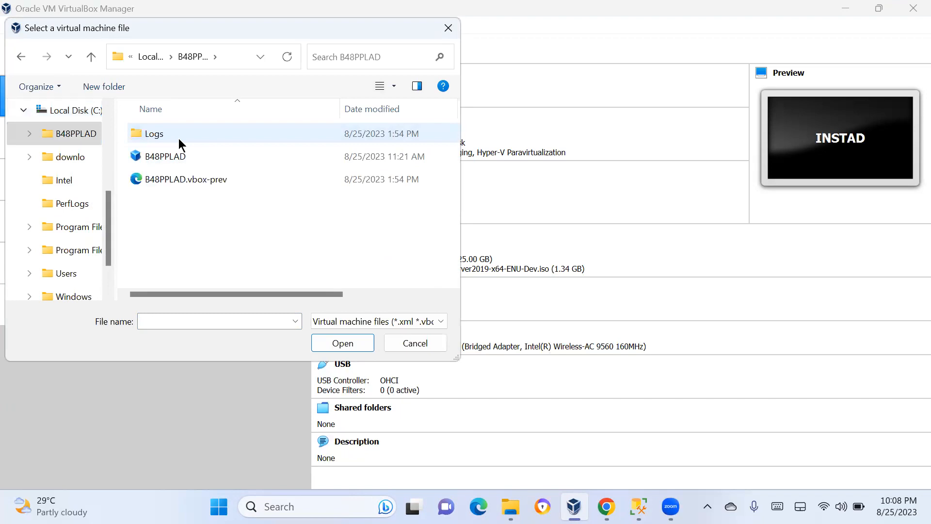
left_click(168, 156)
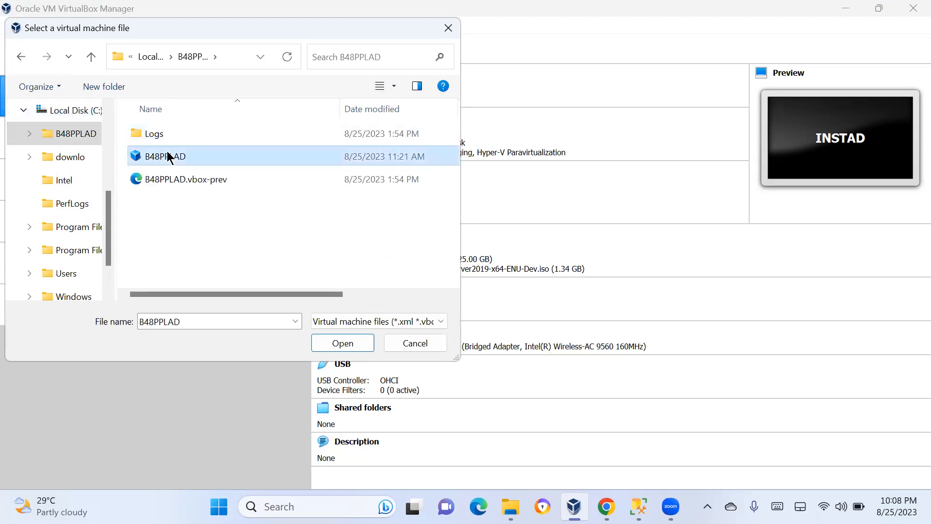
double_click(168, 156)
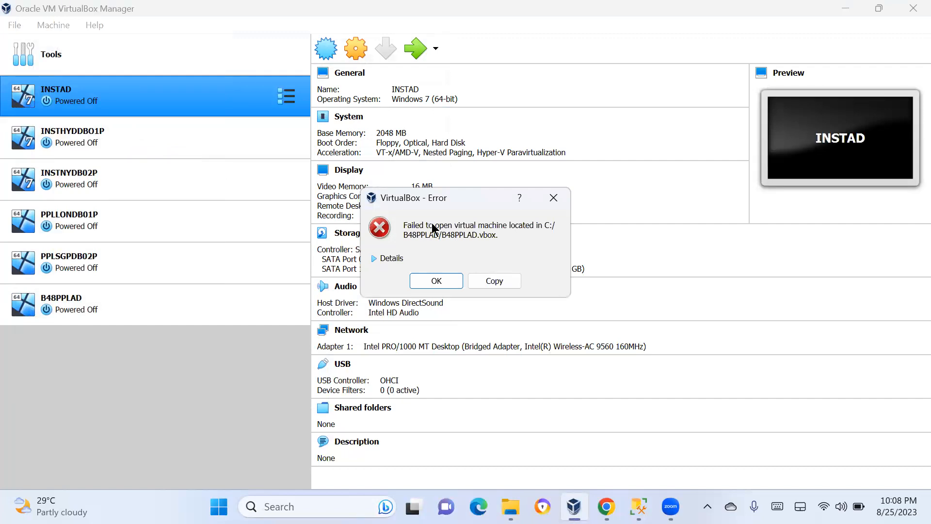
left_click(382, 262)
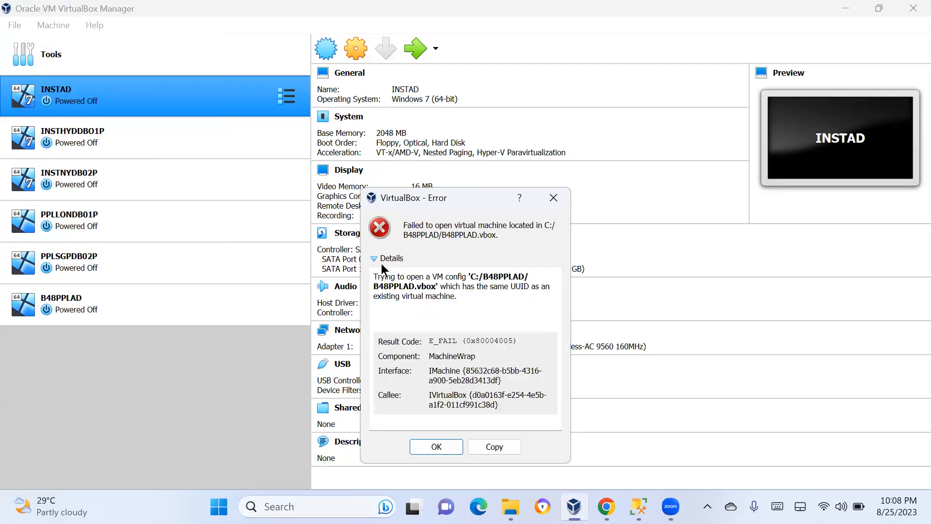
left_click(427, 445)
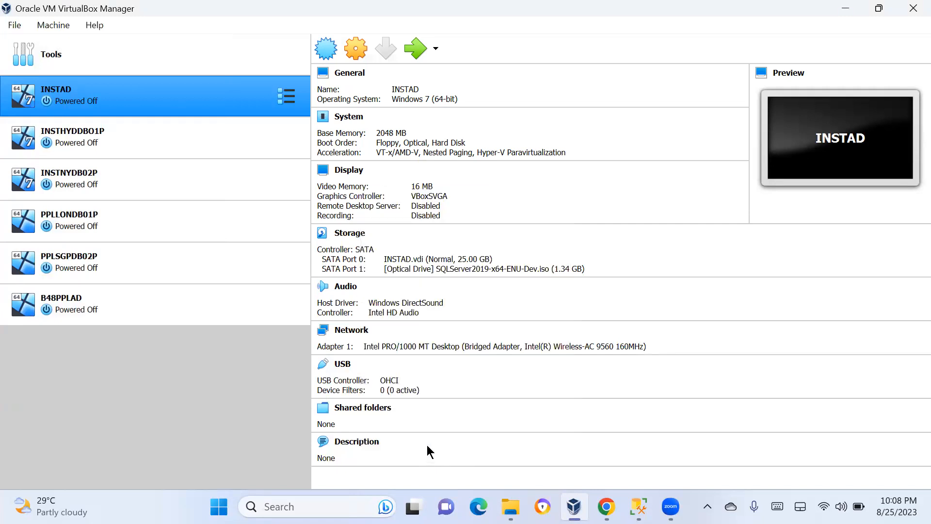
Open the B48PPLAD folder on Local Disk (C:) in File Explorer
left_click(511, 507)
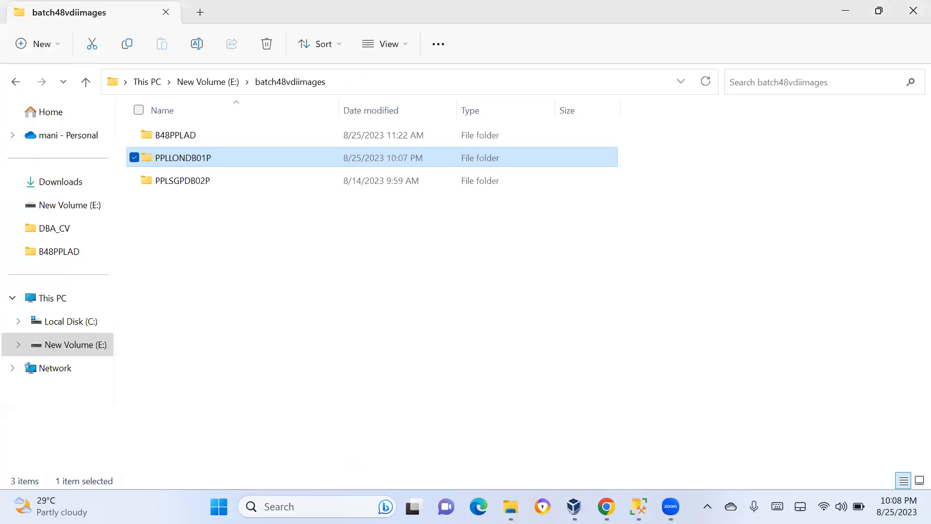
left_click(63, 326)
left_click(167, 142)
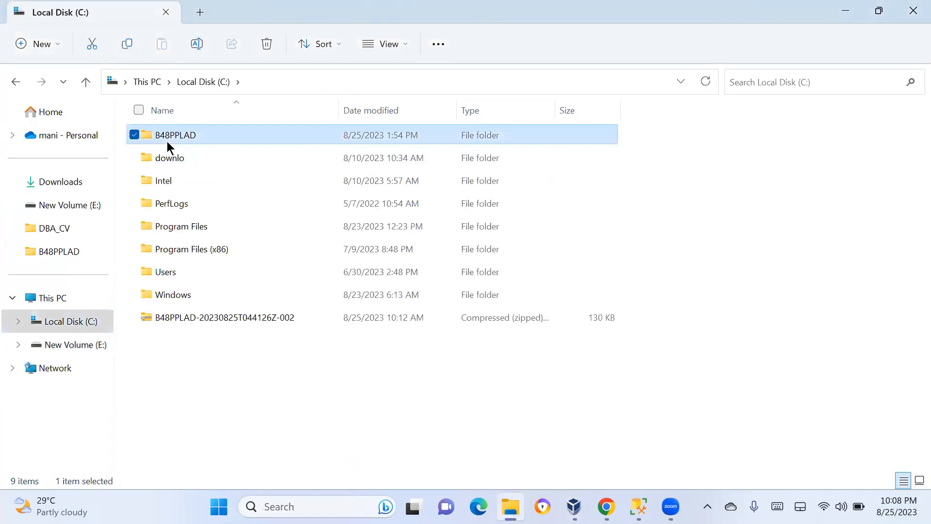
double_click(166, 141)
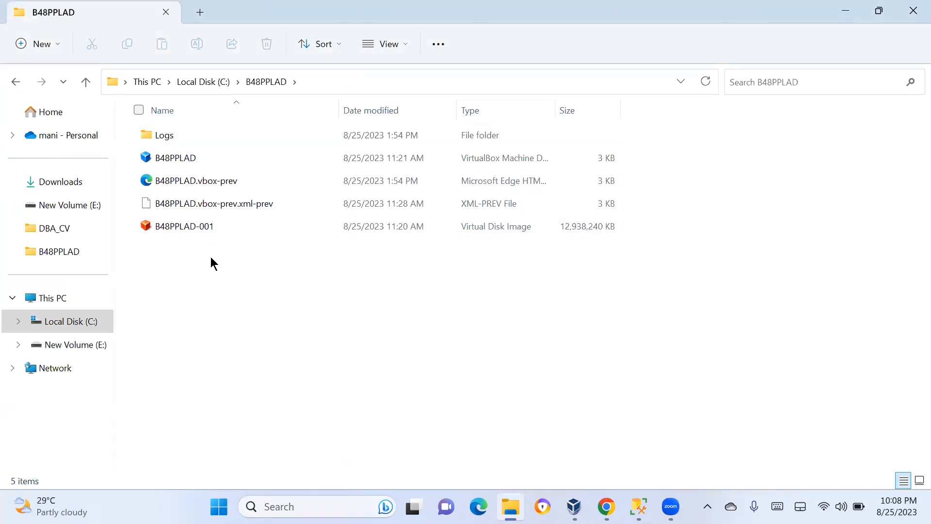
Open the properties of the B48PPLAD-001 virtual disk image and close them
left_click(202, 234)
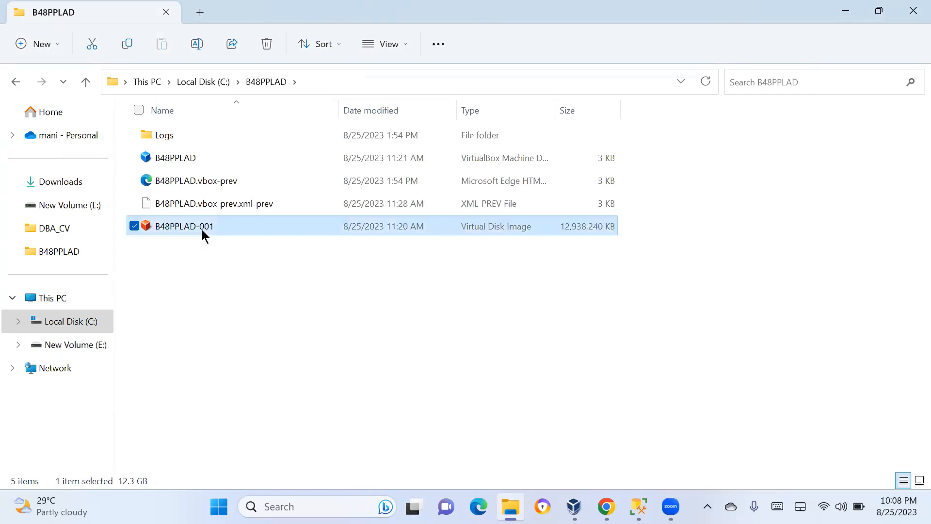
right_click(202, 231)
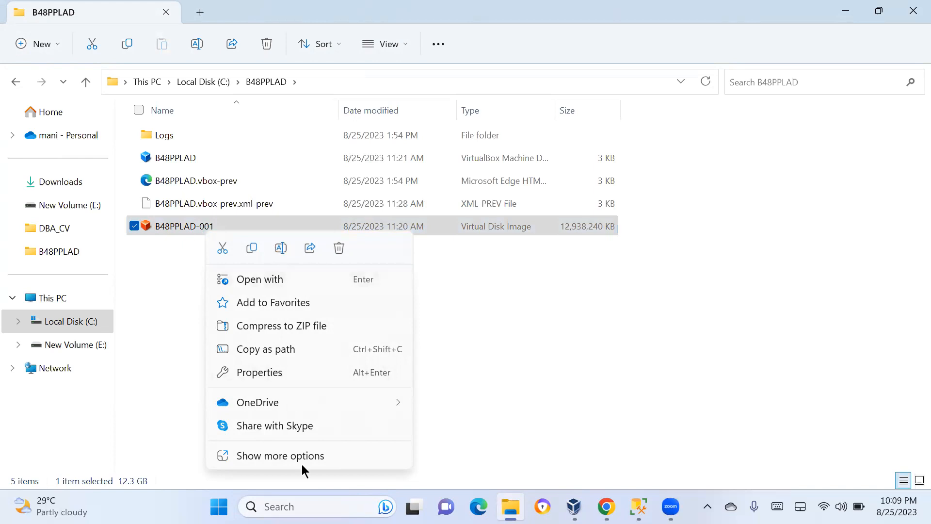
left_click(266, 373)
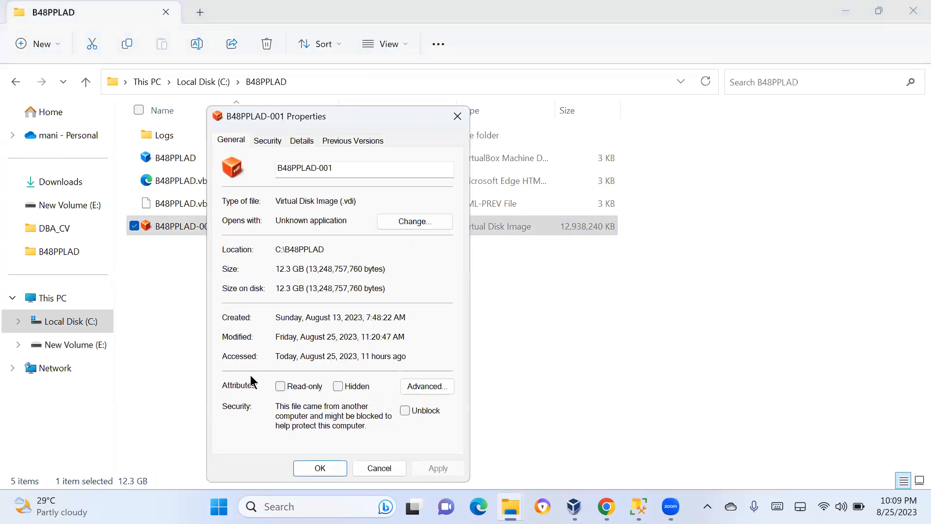
left_click(366, 467)
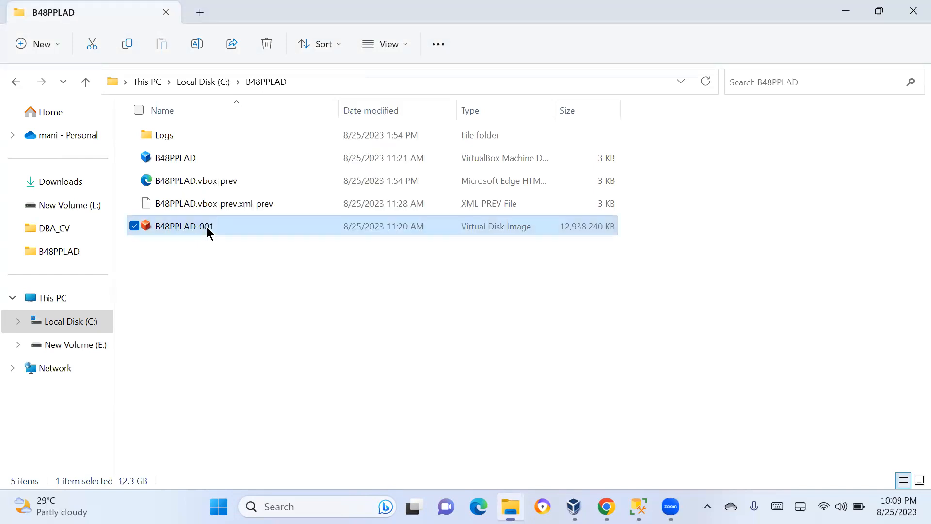
Try to compress the B48PPLAD-001 disk image to a ZIP file
right_click(206, 226)
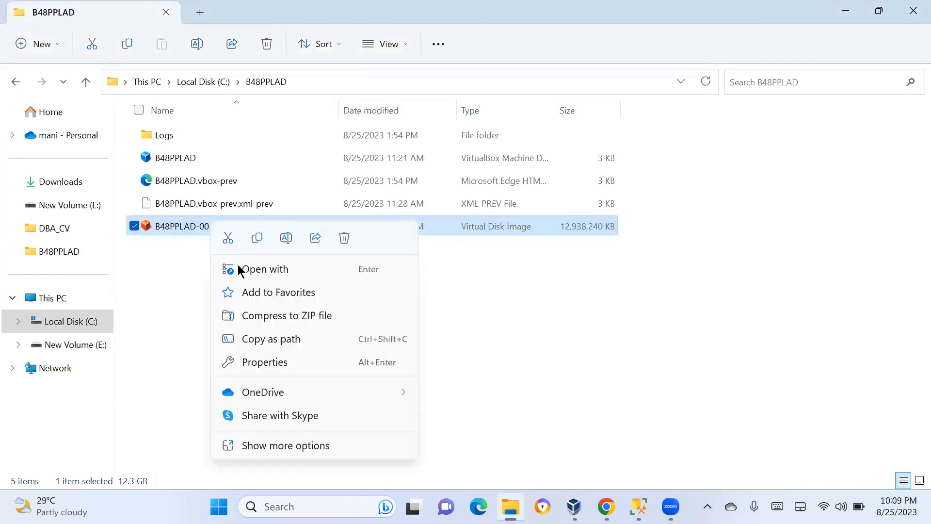
left_click(249, 315)
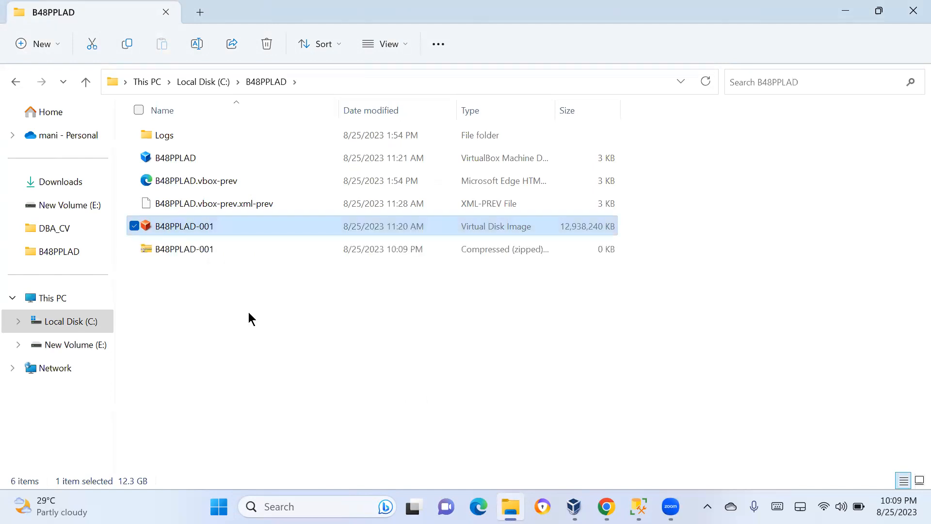
left_click(563, 308)
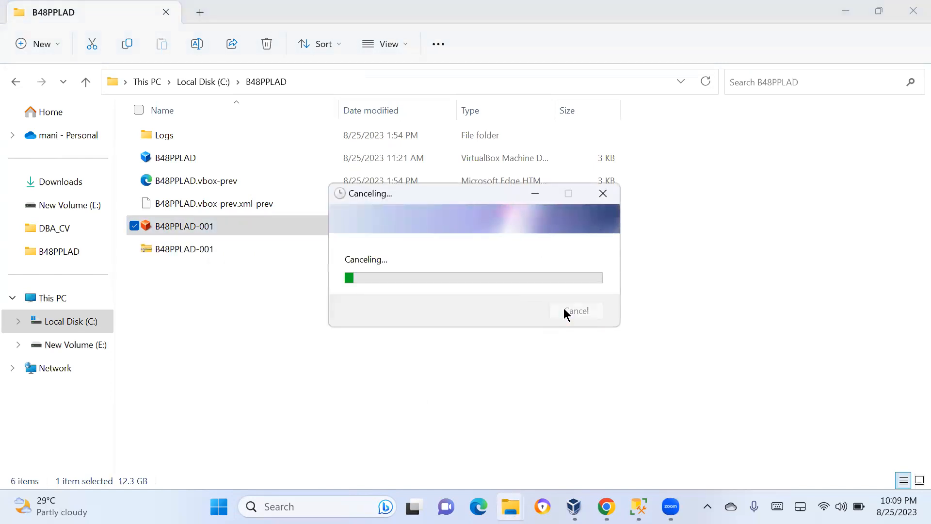
Rename the B48PPLAD-001 disk image to B48PPLAD, granting administrator permission
right_click(217, 230)
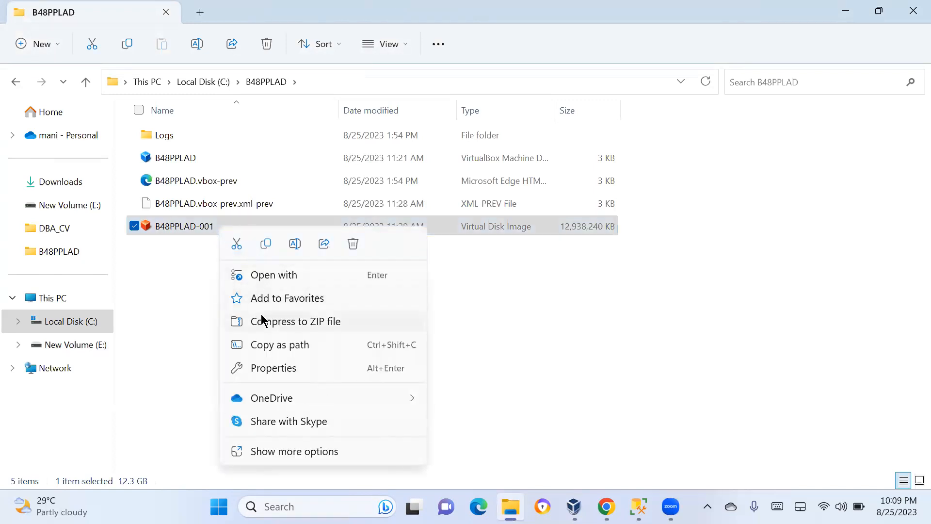
left_click(297, 244)
key("End")
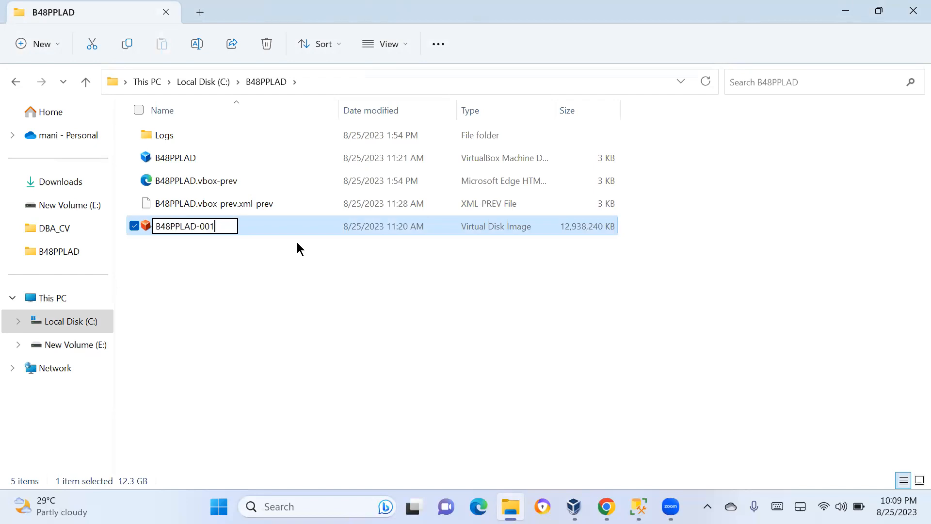
key("BackSpace")
key("BackSpace")
key("BackSpace")
key("BackSpace")
key("Return")
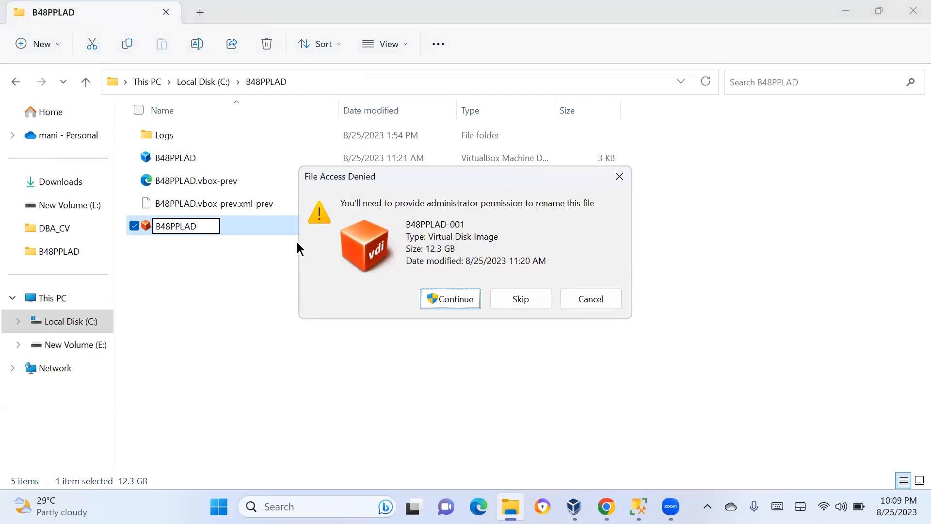
left_click(444, 299)
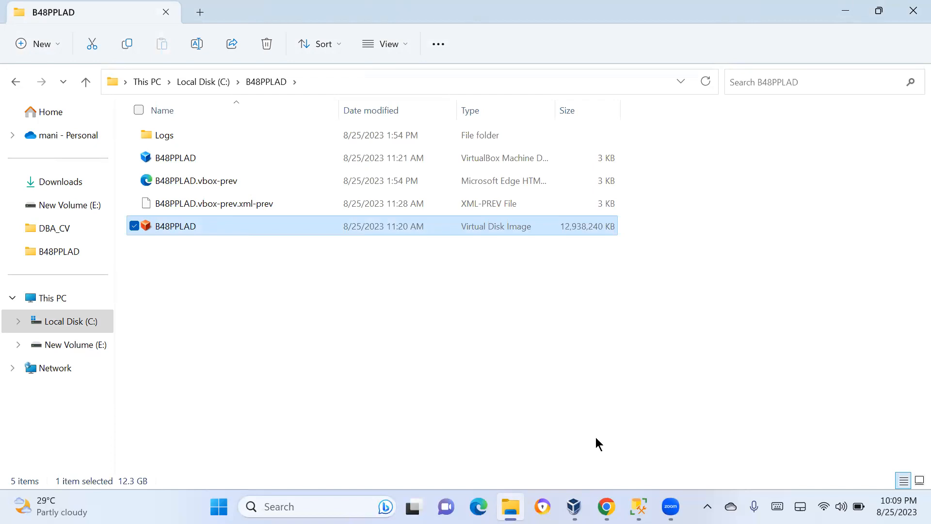
Try to start the B48PPLAD virtual machine, then dismiss the warning and the error after viewing its details
left_click(574, 506)
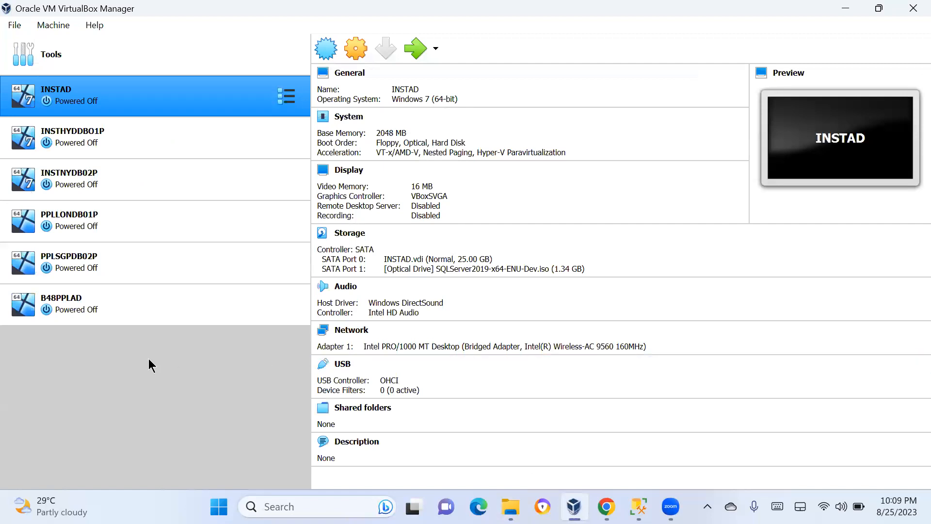
left_click(130, 310)
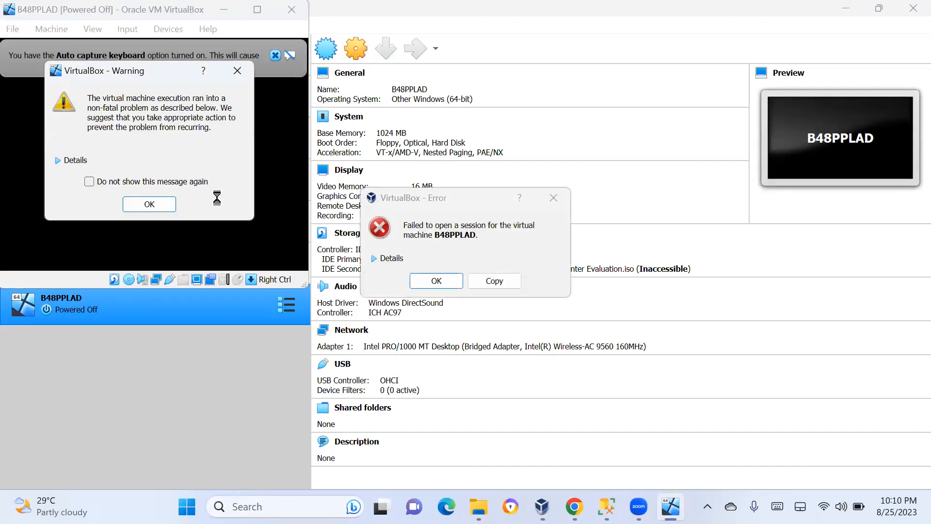
left_click(149, 203)
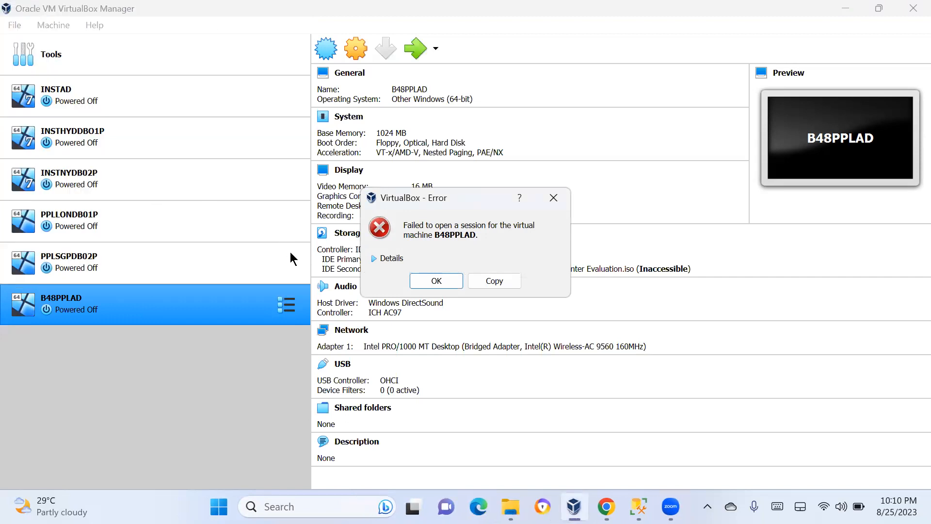
left_click(381, 261)
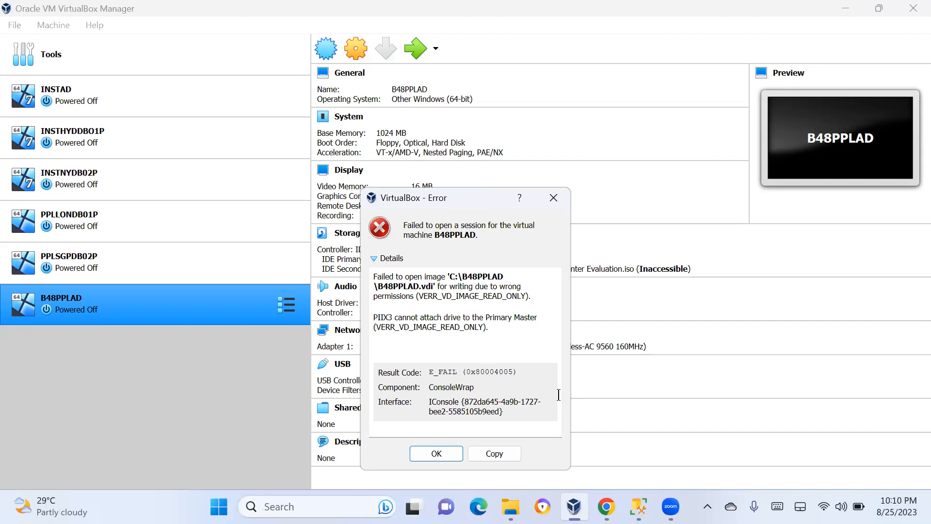
left_click(442, 453)
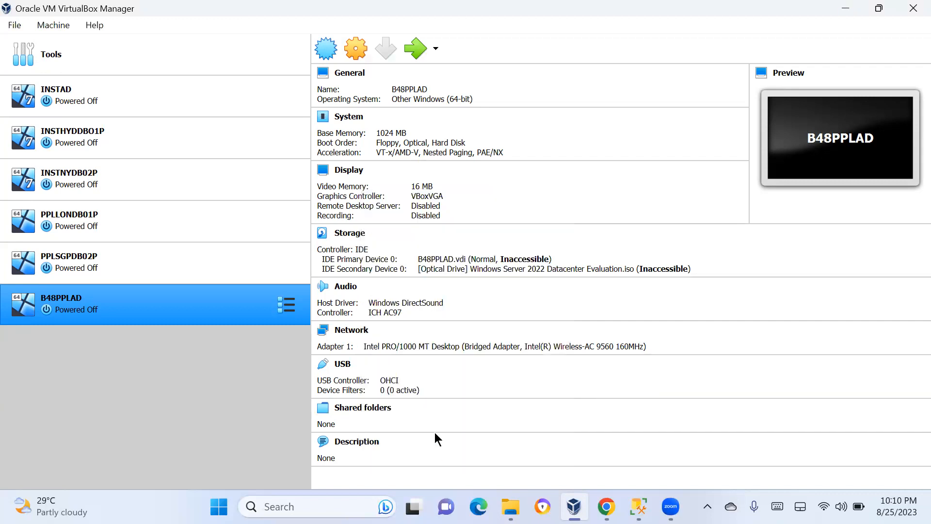
Remove the B48PPLAD virtual machine from the machine list without deleting its files
right_click(178, 292)
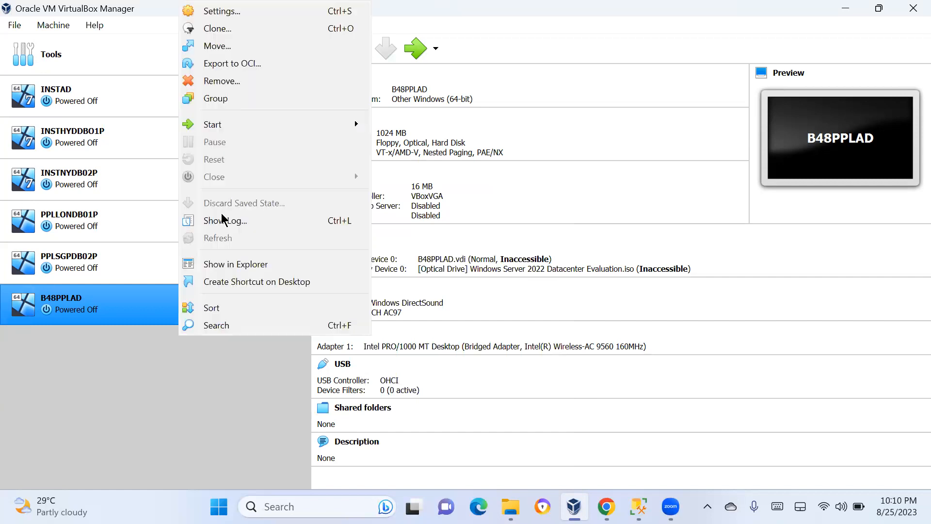
left_click(251, 86)
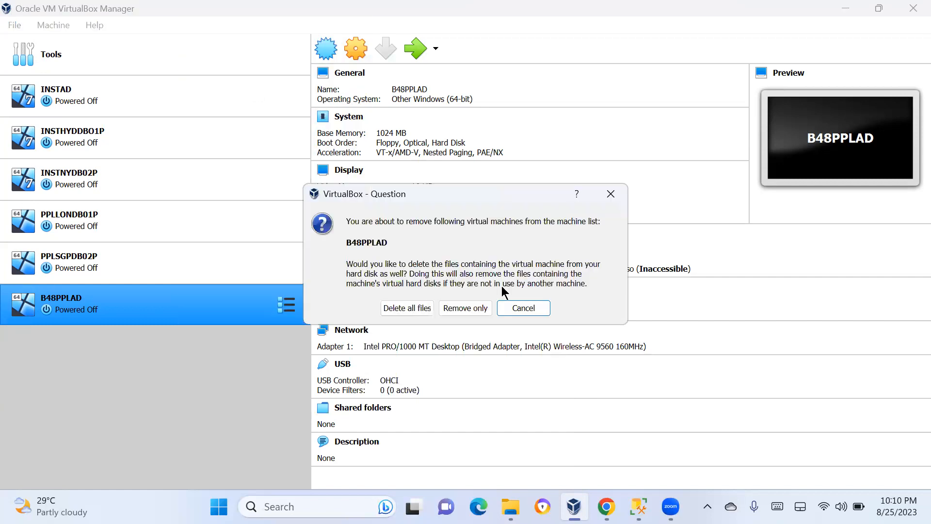
left_click(466, 307)
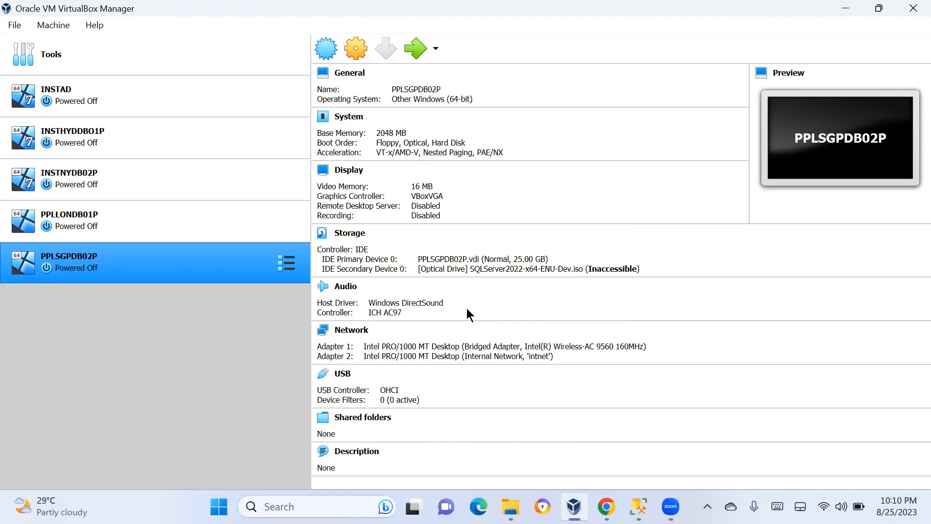
Add the existing B48PPLAD virtual machine file from the B48PPLAD folder on Local Disk (C:)
left_click(54, 29)
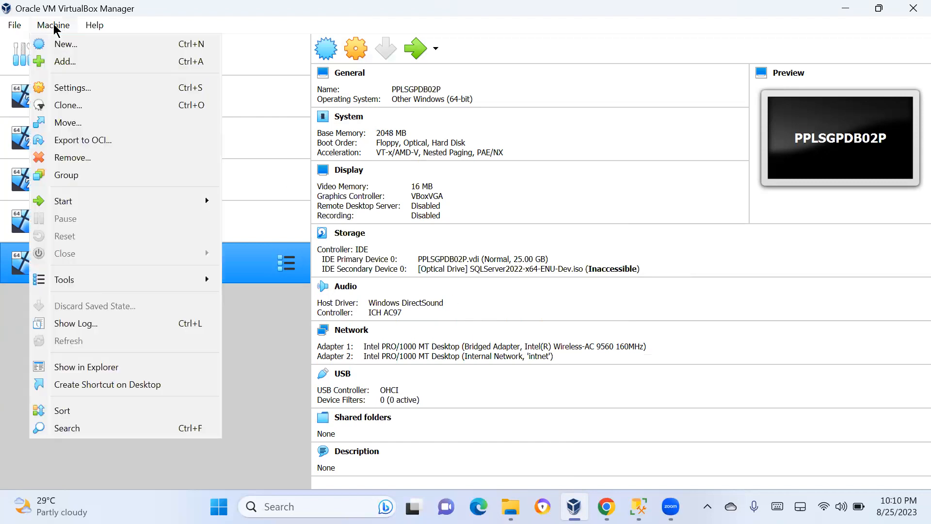
left_click(63, 62)
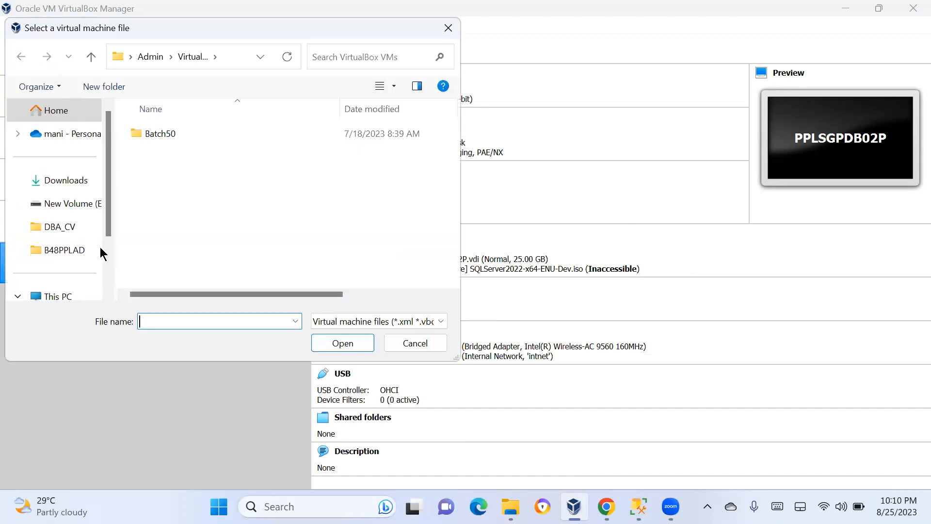
scroll(67, 235, "down", 3)
left_click(68, 235)
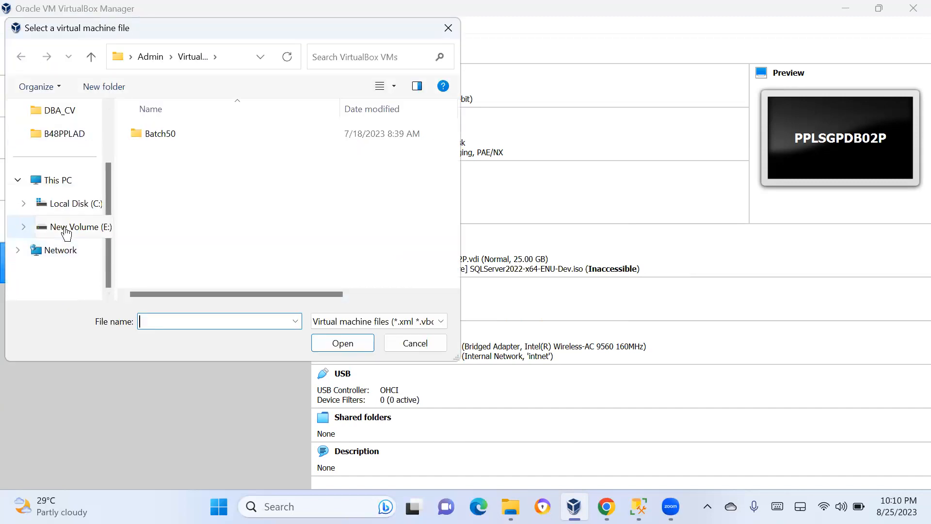
left_click(56, 204)
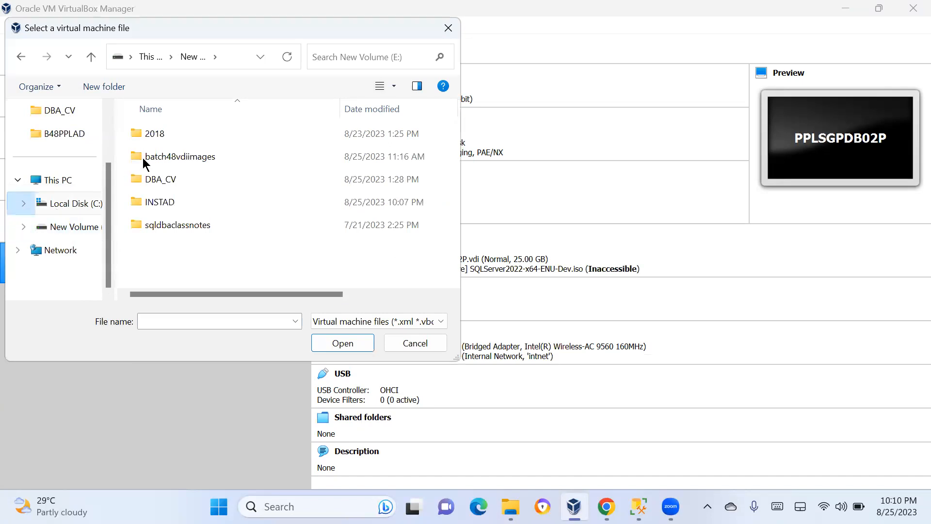
double_click(159, 134)
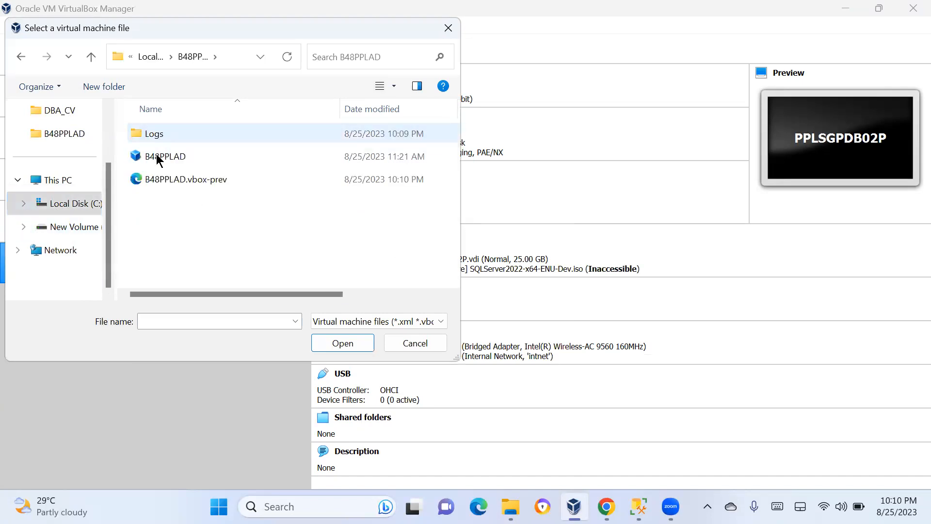
double_click(159, 158)
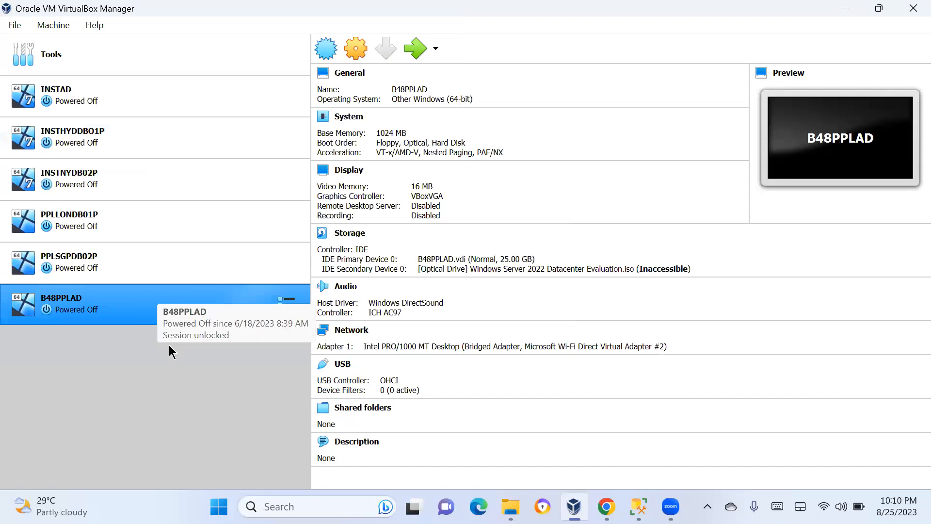
Try a normal start of B48PPLAD, choosing to change its network settings, then dismiss the session error
right_click(152, 316)
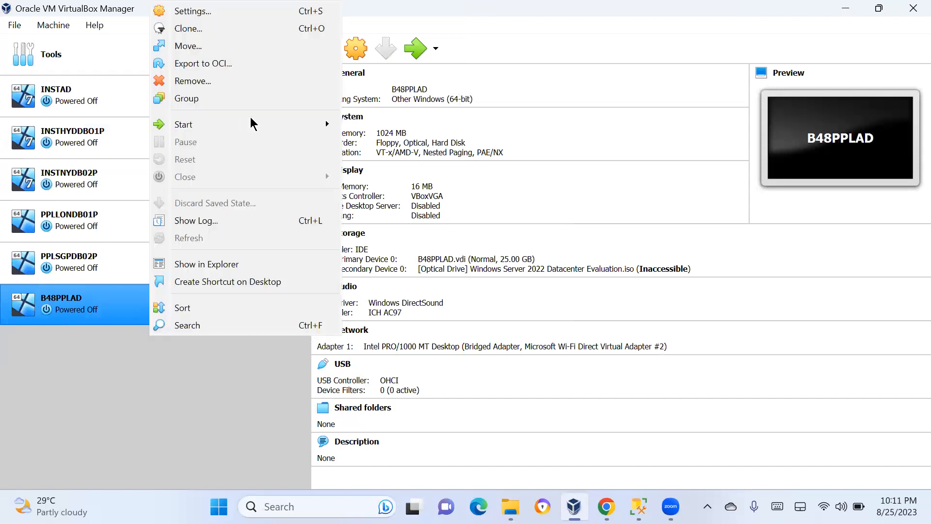
mouse_move(252, 123)
left_click(376, 128)
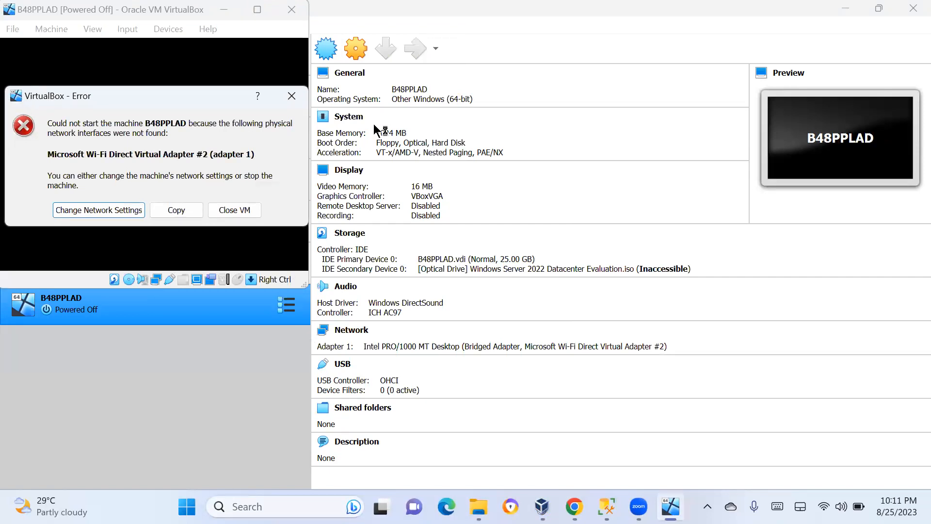
left_click(113, 210)
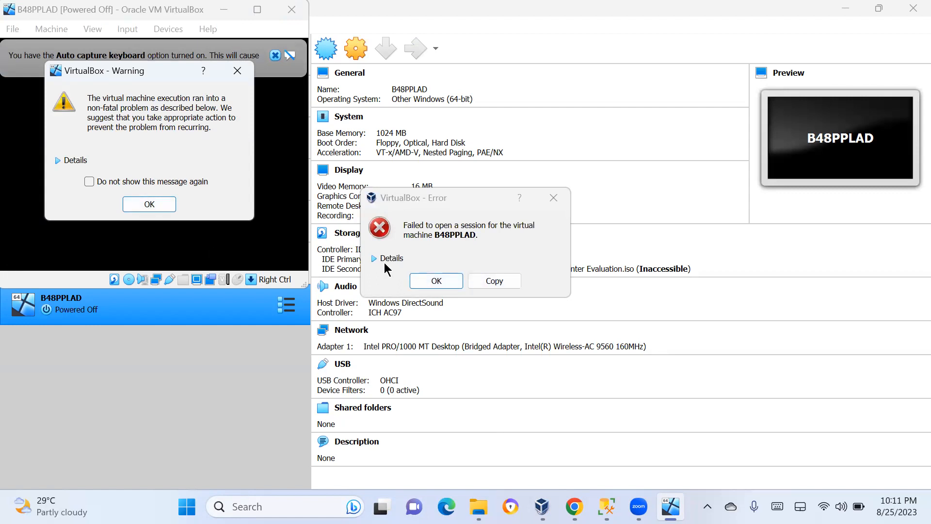
left_click(433, 282)
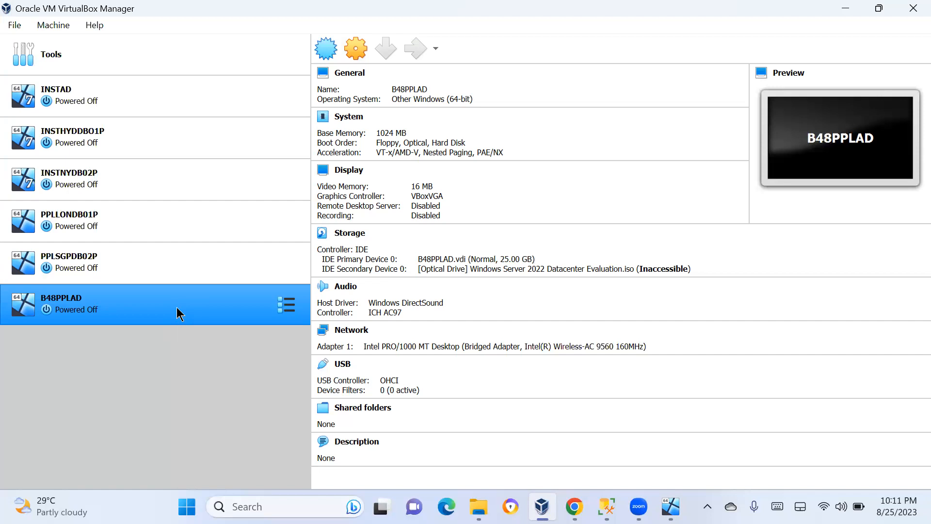
key("super+r")
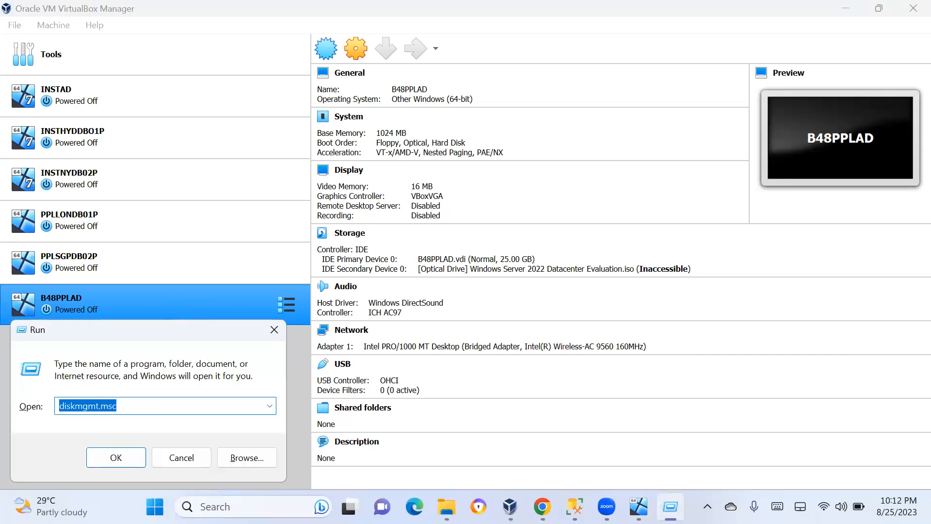
mouse_move(87, 507)
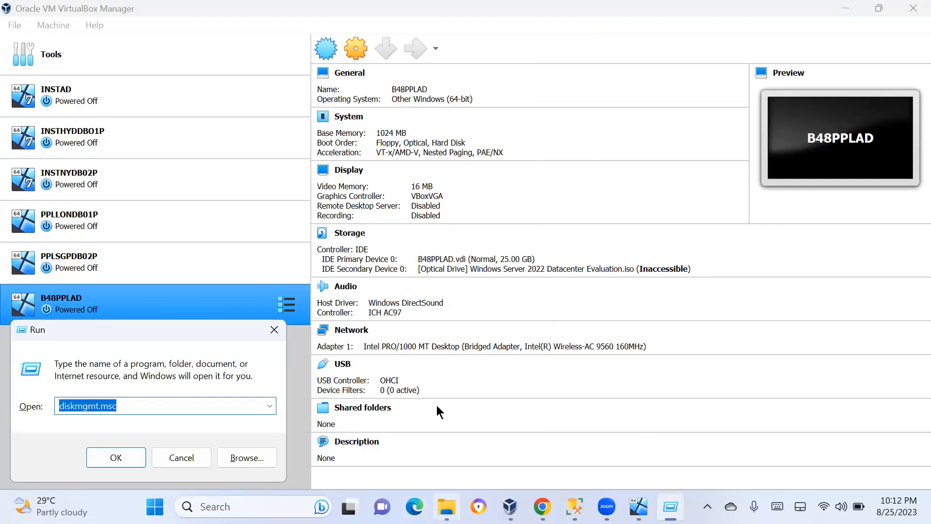
left_click(447, 507)
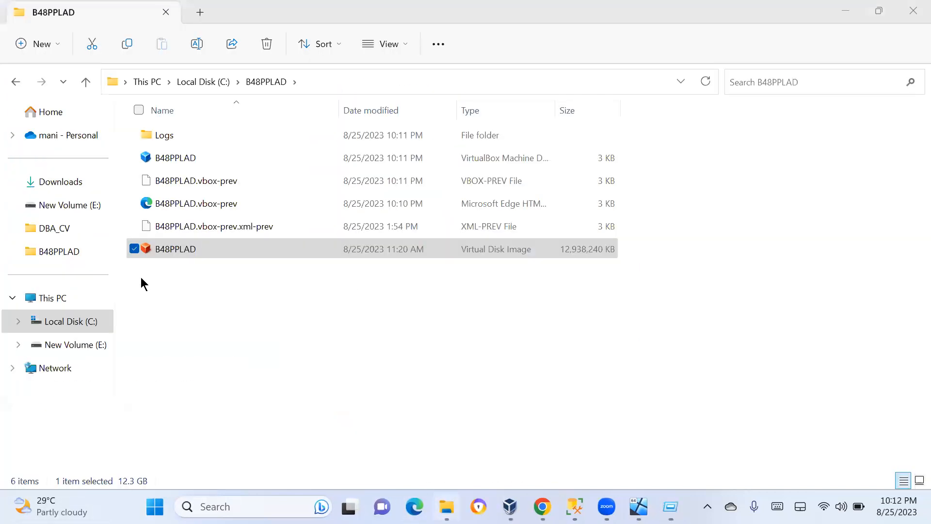
left_click(41, 136)
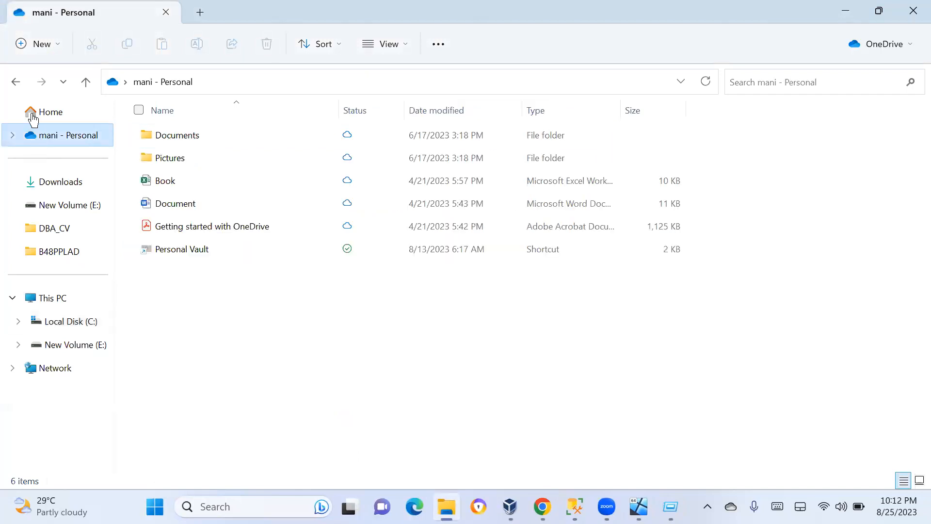
right_click(47, 367)
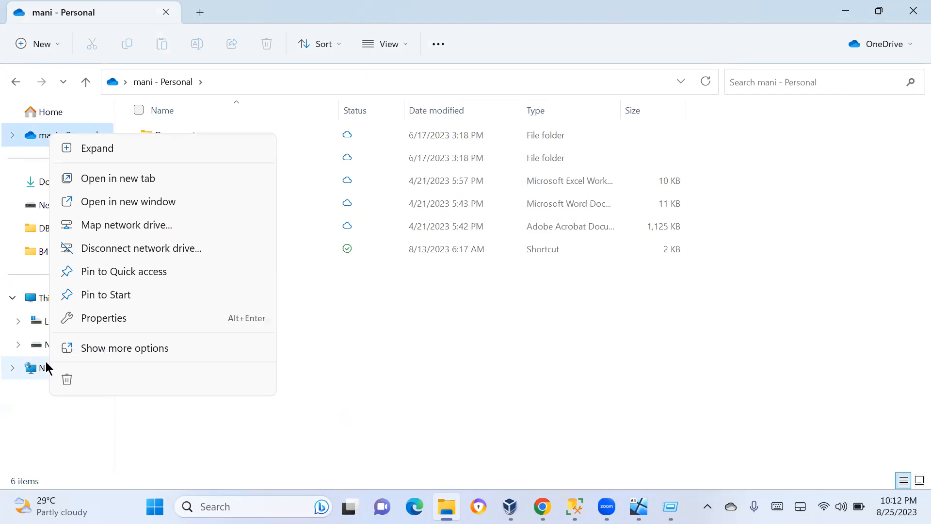
Open System Information through the Run dialog
key("super+r")
type("ms")
key("Down")
key("Down")
key("Down")
key("Down")
key("Return")
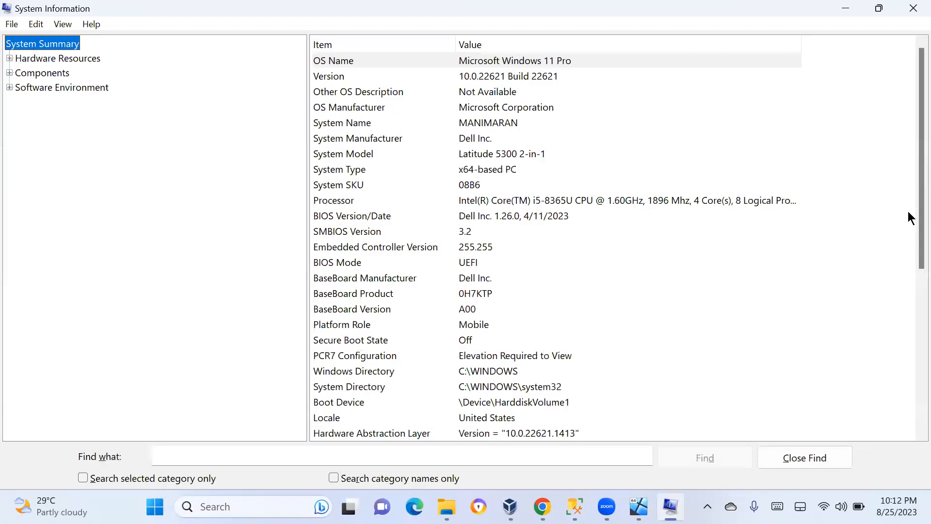
Scroll through the System Summary in System Information, then close the window
scroll(908, 225, "down", 2)
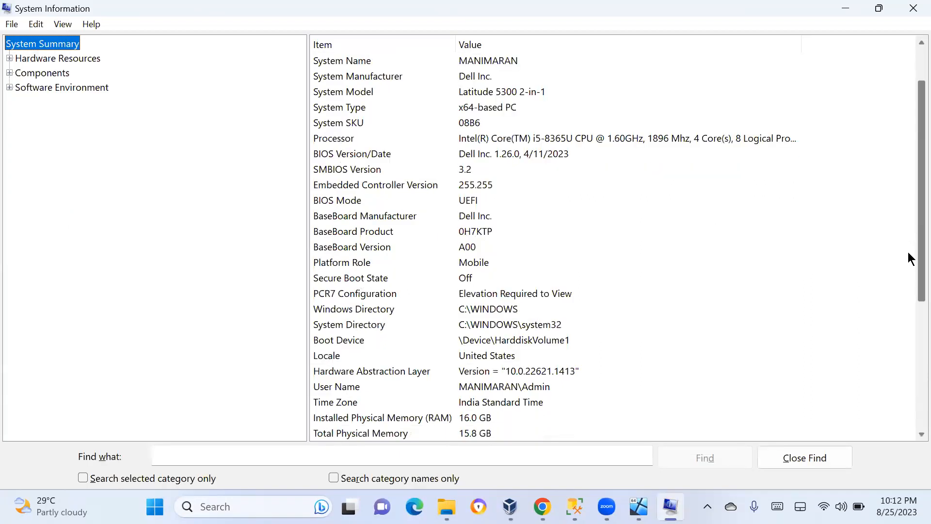
scroll(909, 266, "down", 2)
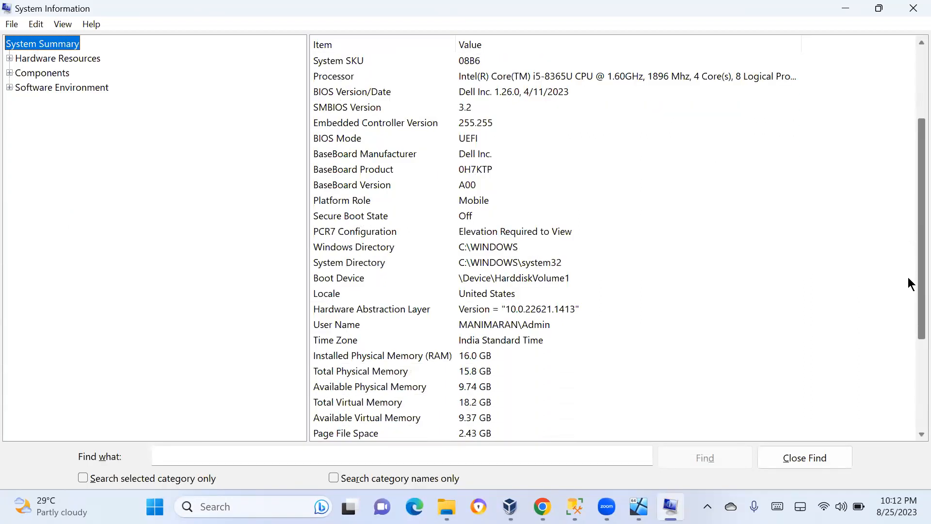
scroll(908, 280, "down", 1)
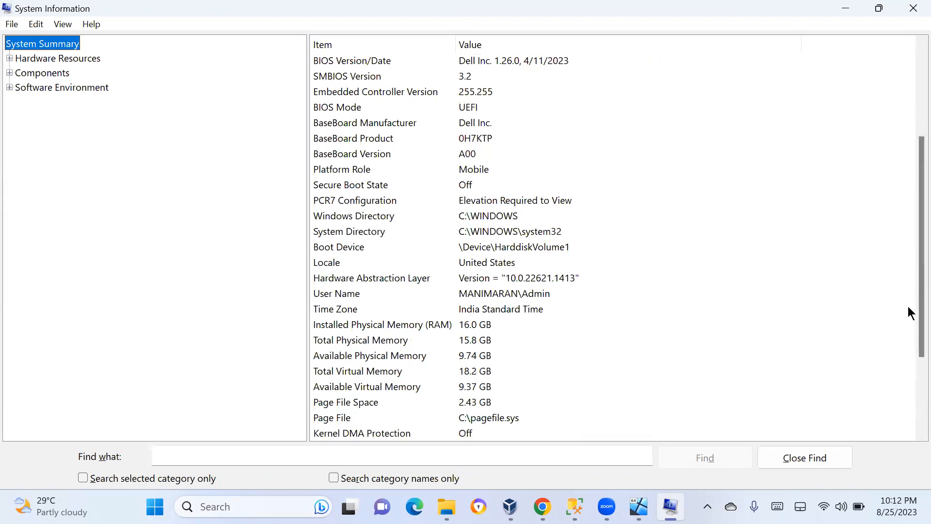
scroll(909, 315, "down", 1)
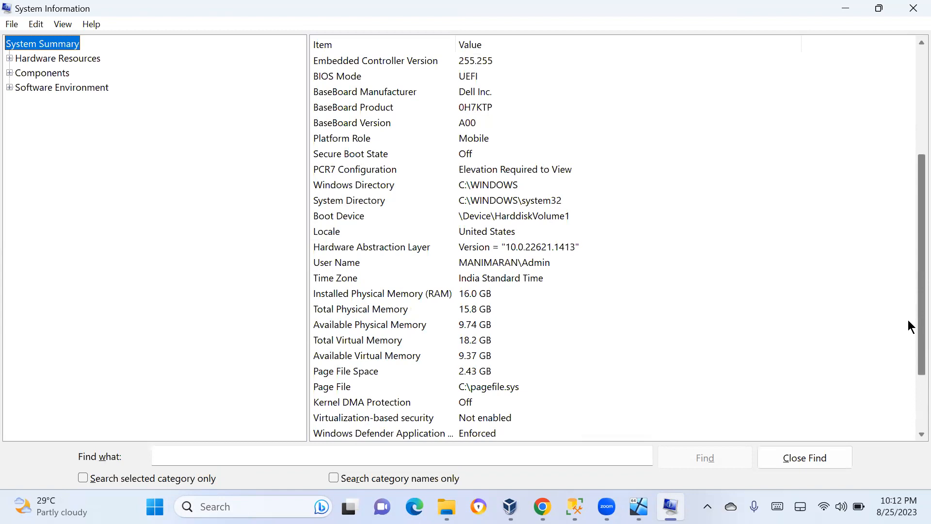
scroll(908, 334, "down", 1)
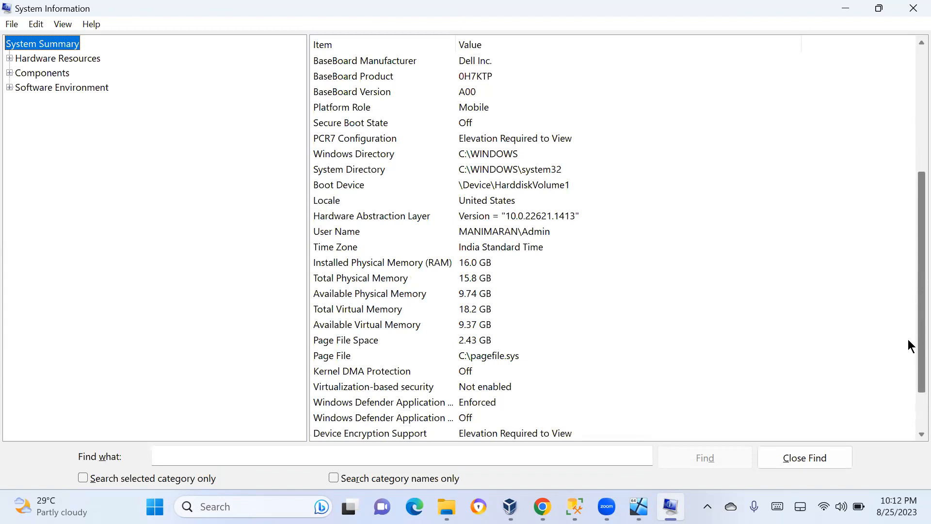
left_click(913, 9)
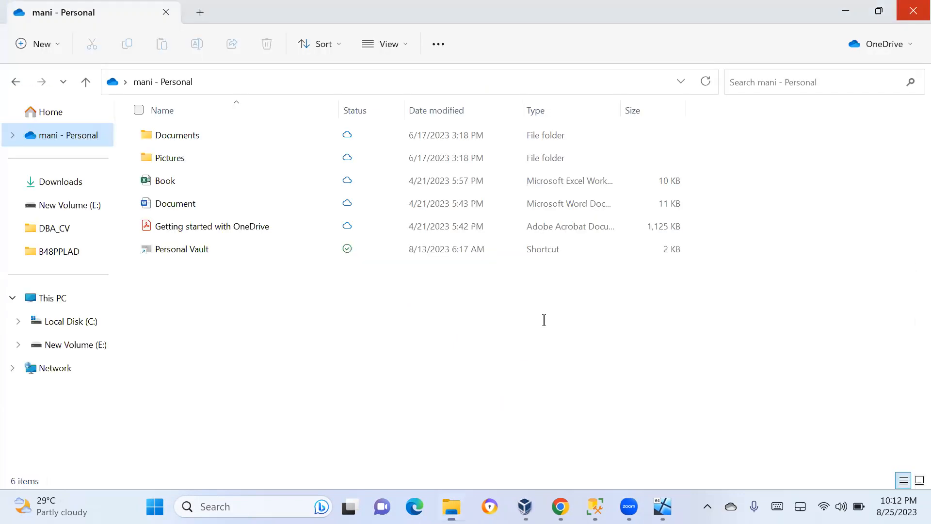
Open Task Manager by running taskmgr from the Run dialog
left_click(846, 13)
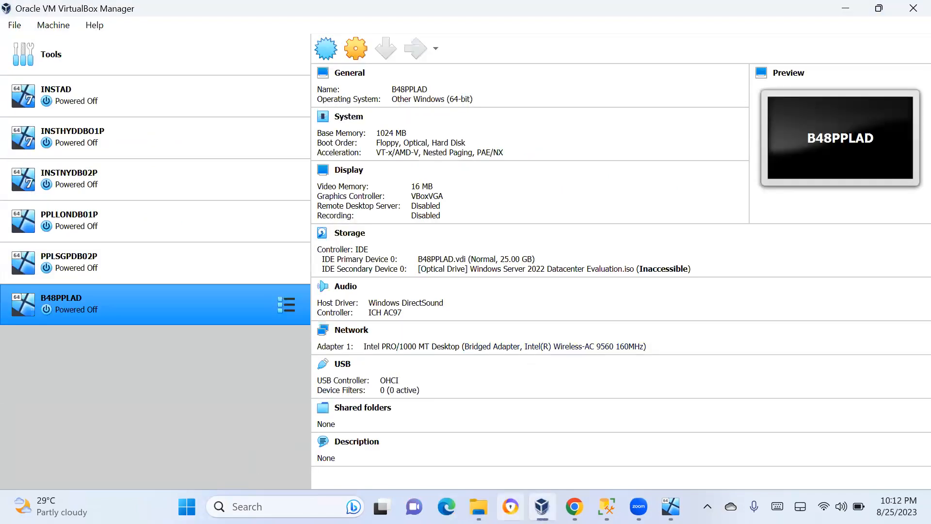
left_click(479, 507)
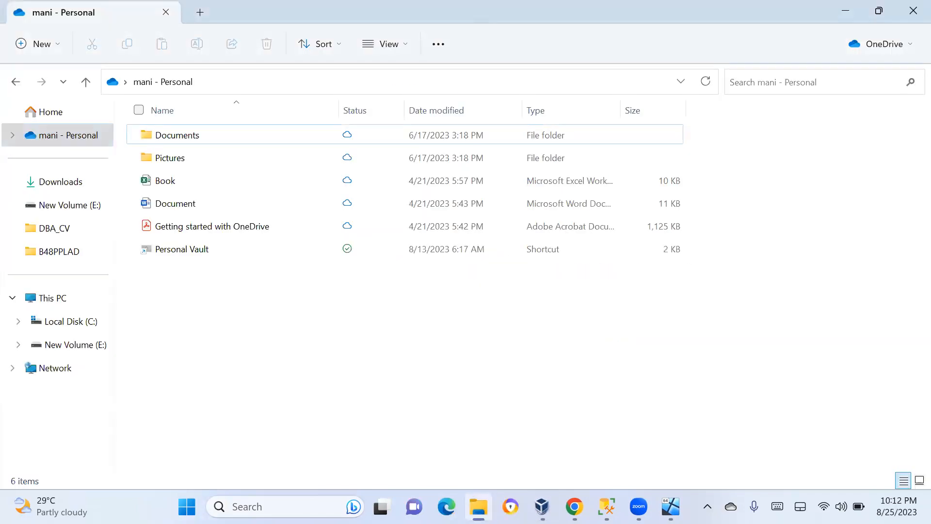
key("super+r")
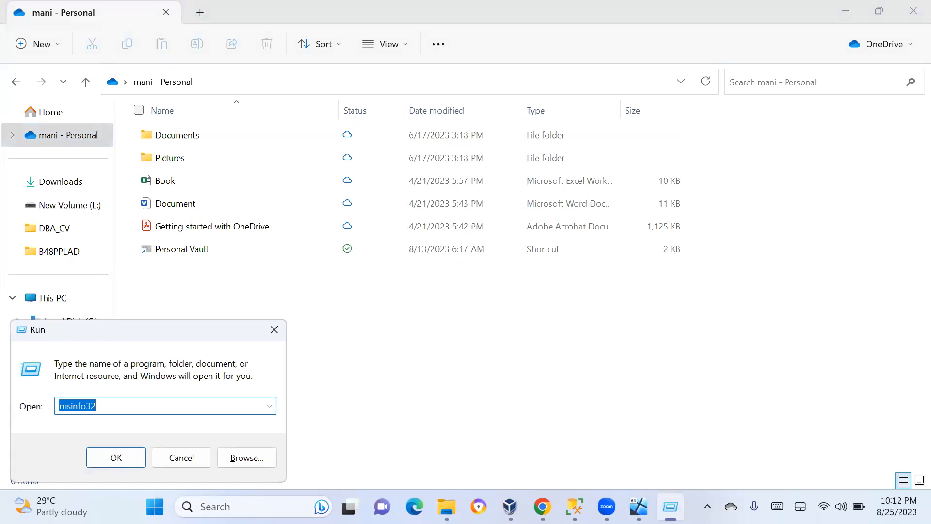
key("super")
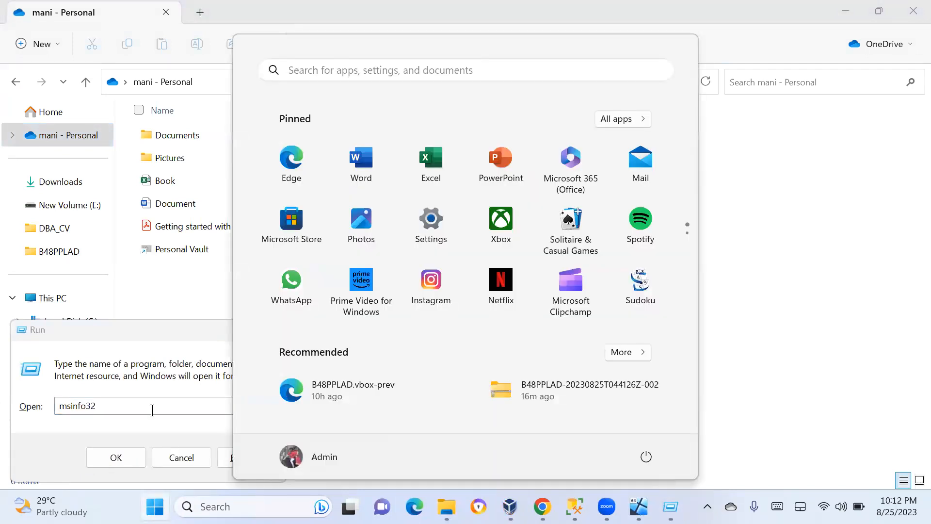
left_click(134, 411)
key("BackSpace")
key("BackSpace")
key("BackSpace")
key("BackSpace")
key("BackSpace")
key("BackSpace")
key("BackSpace")
key("BackSpace")
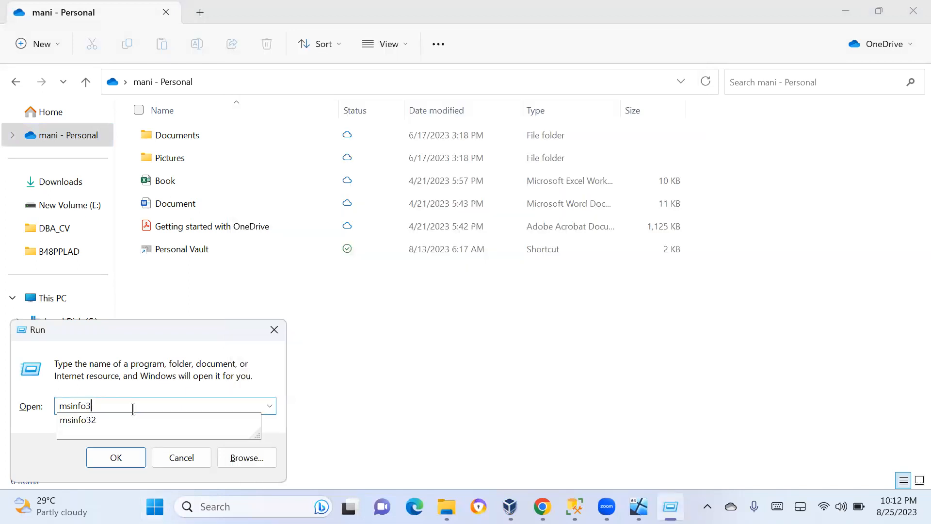
type("task")
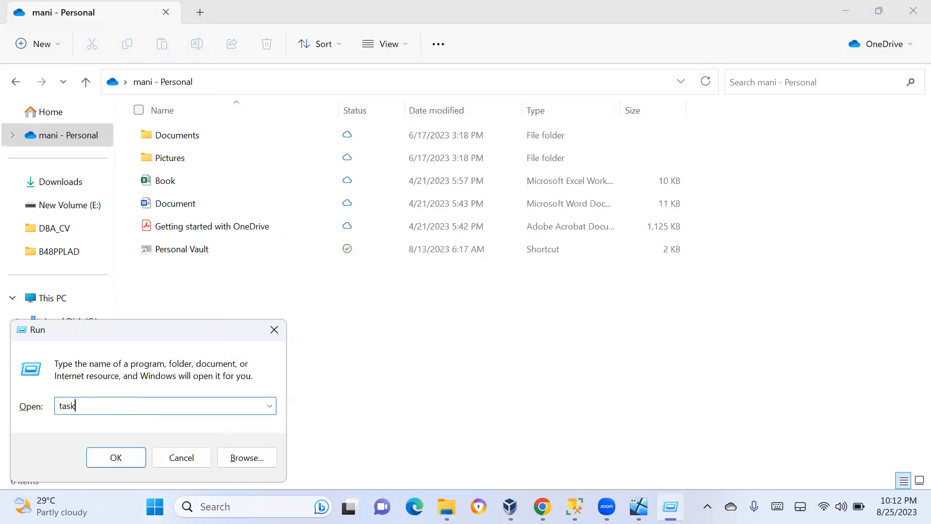
type("mgr")
key("Return")
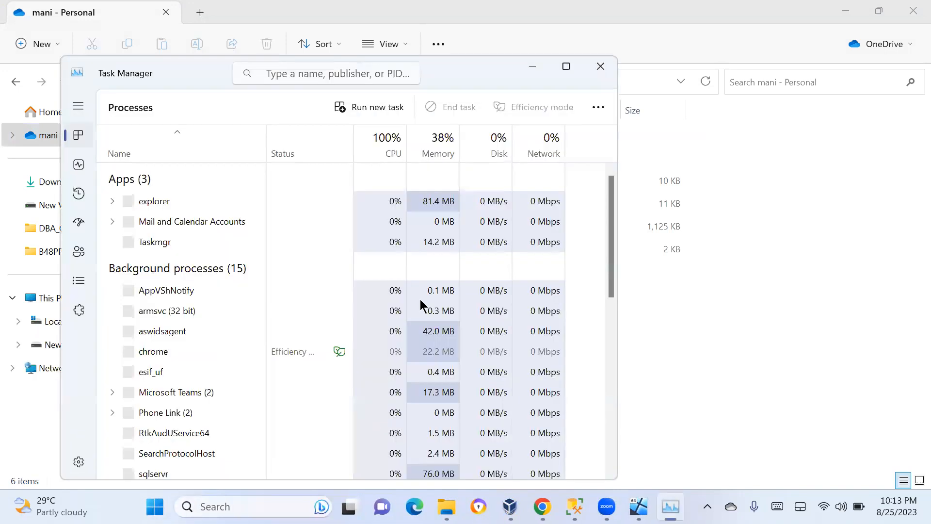
Maximize Task Manager, view the CPU performance page, then minimize it
left_click(565, 66)
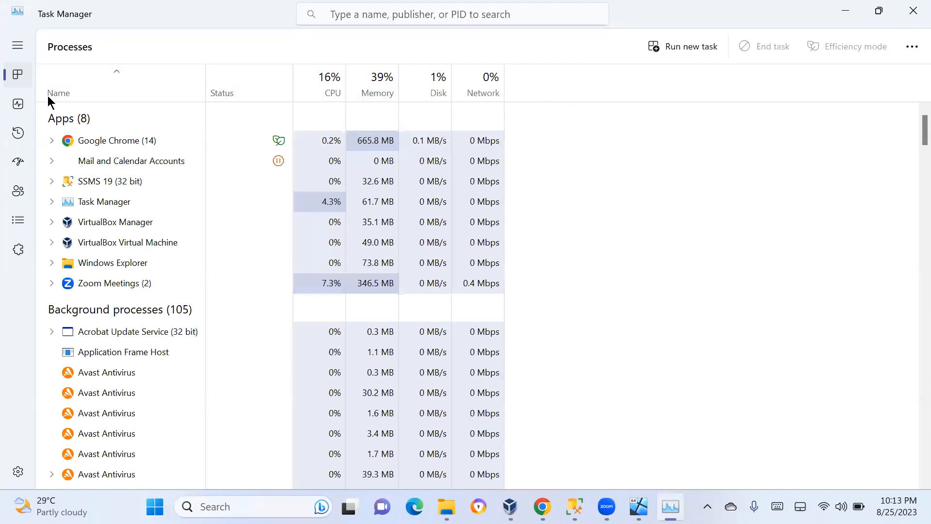
left_click(20, 104)
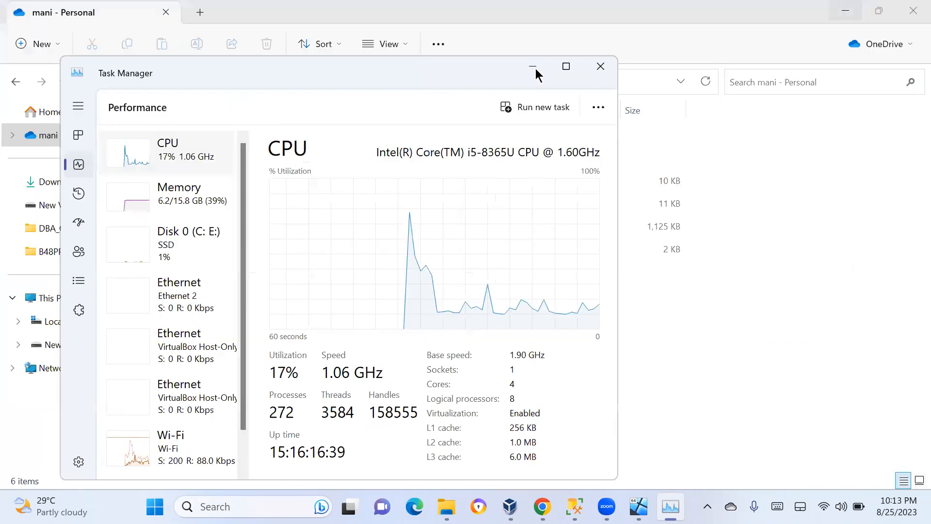
left_click(533, 68)
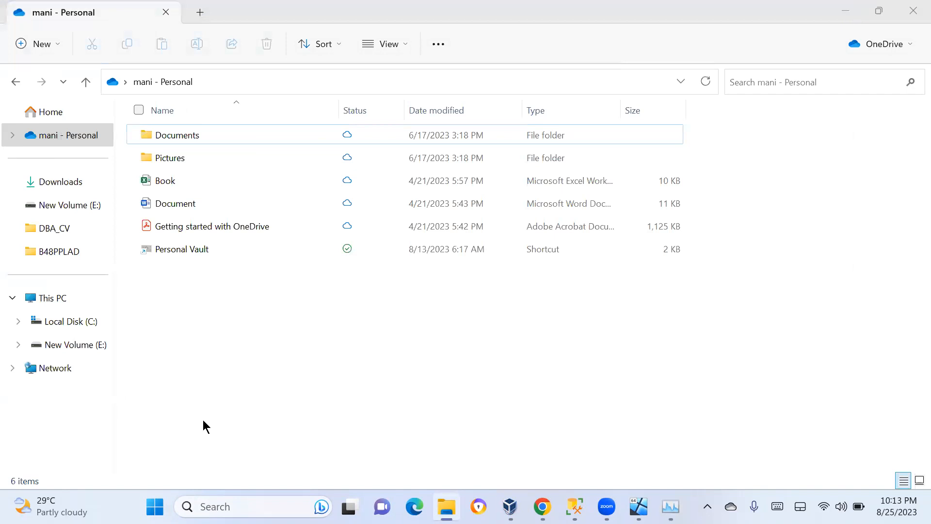
Dismiss the warning in the B48PPLAD machine window and return to VirtualBox Manager
key("alt+Tab")
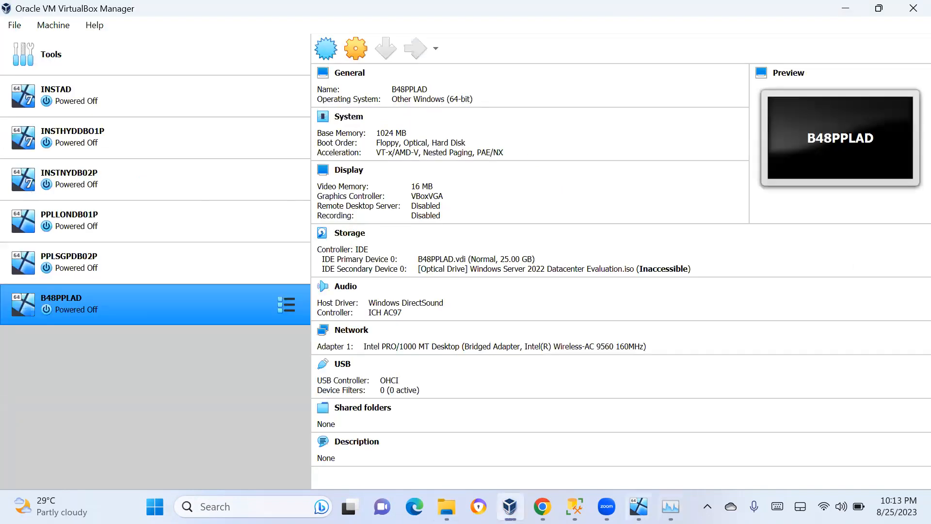
left_click(510, 506)
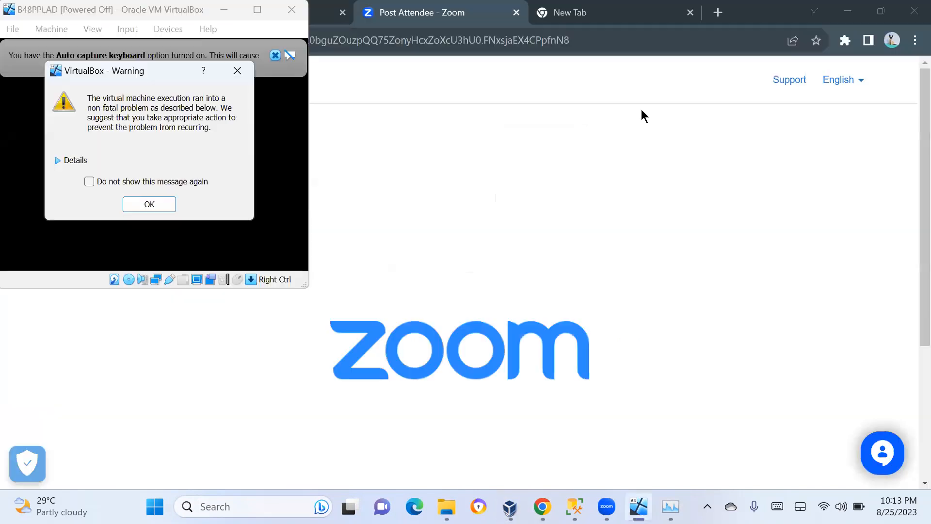
left_click(850, 12)
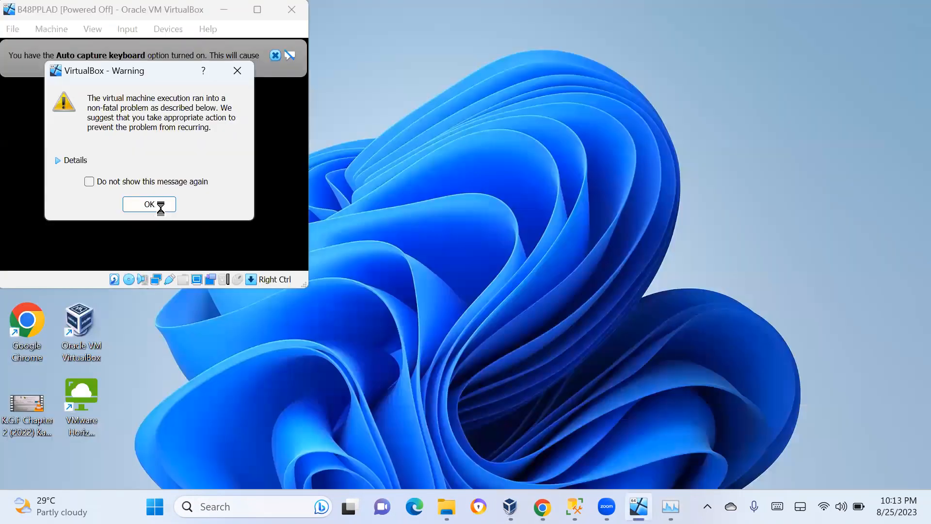
left_click(155, 205)
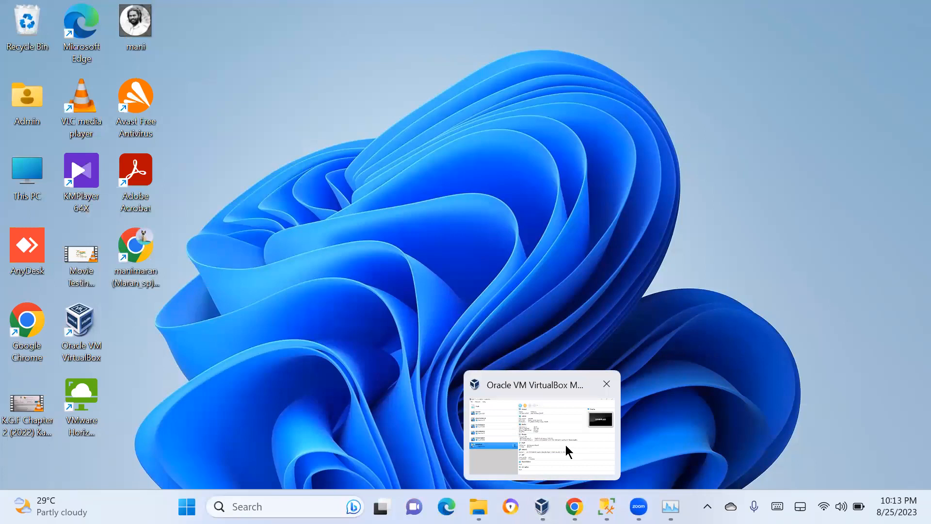
left_click(566, 444)
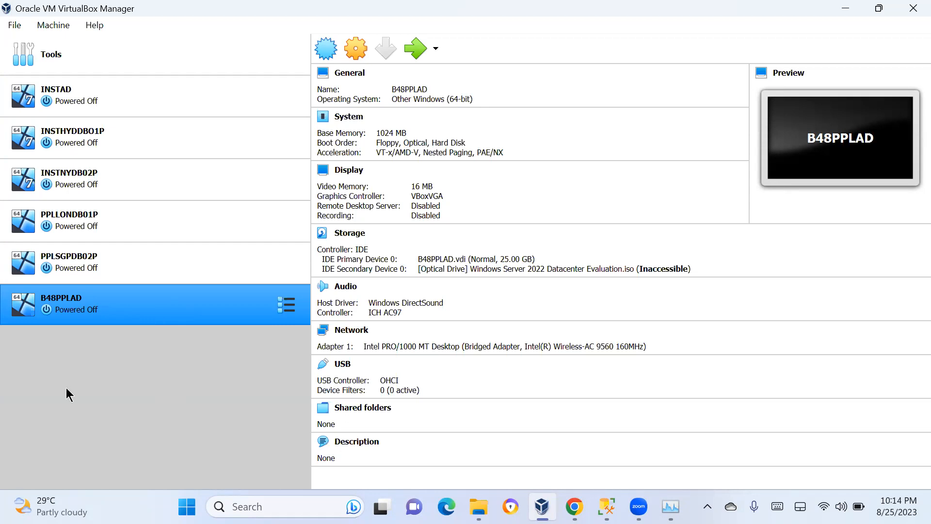
Open the B48PPLAD settings and set the base memory on the System page to 2048 MB
right_click(152, 309)
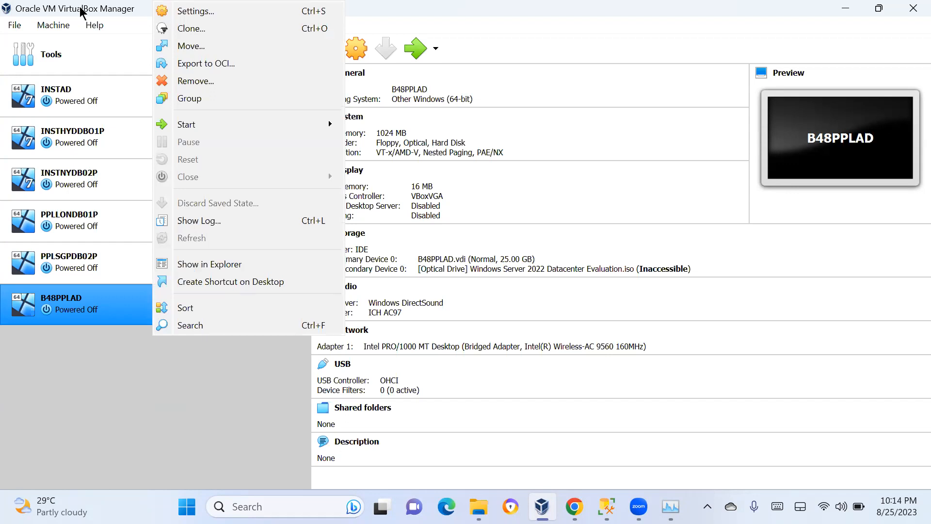
left_click(54, 25)
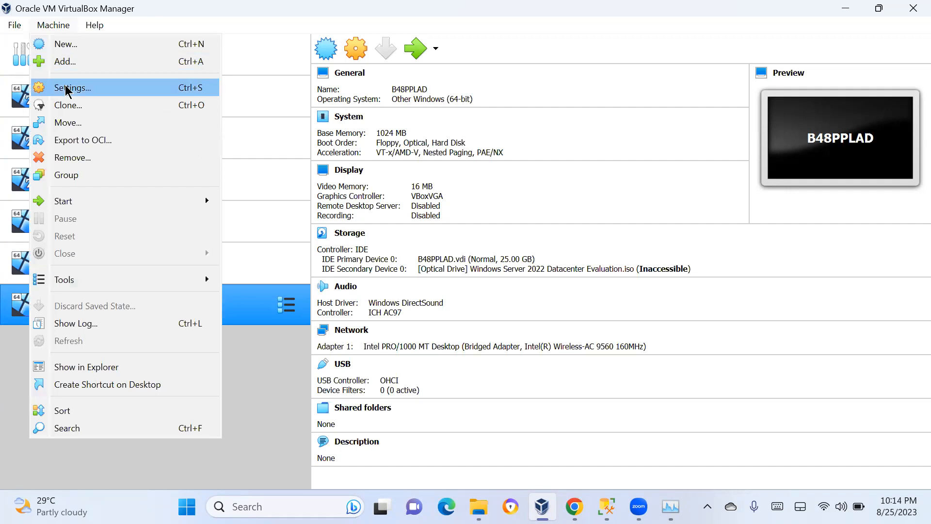
left_click(67, 88)
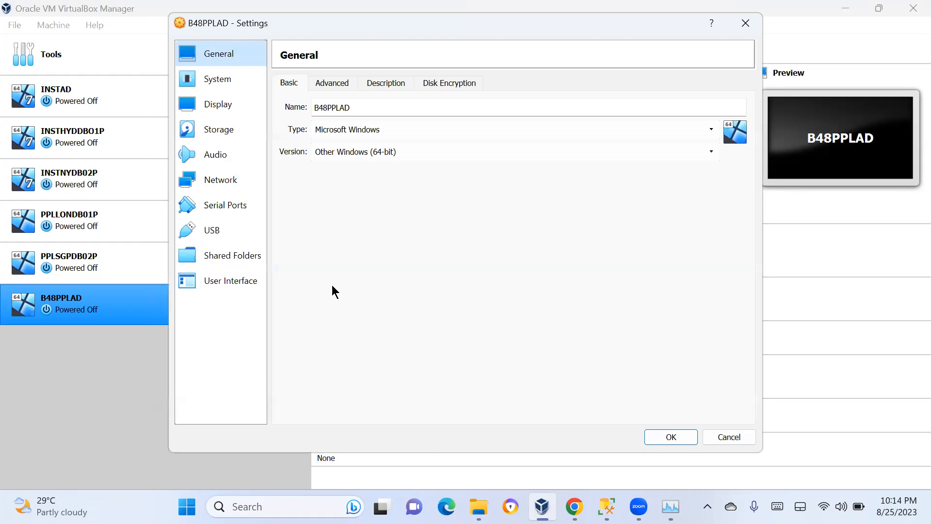
left_click(216, 81)
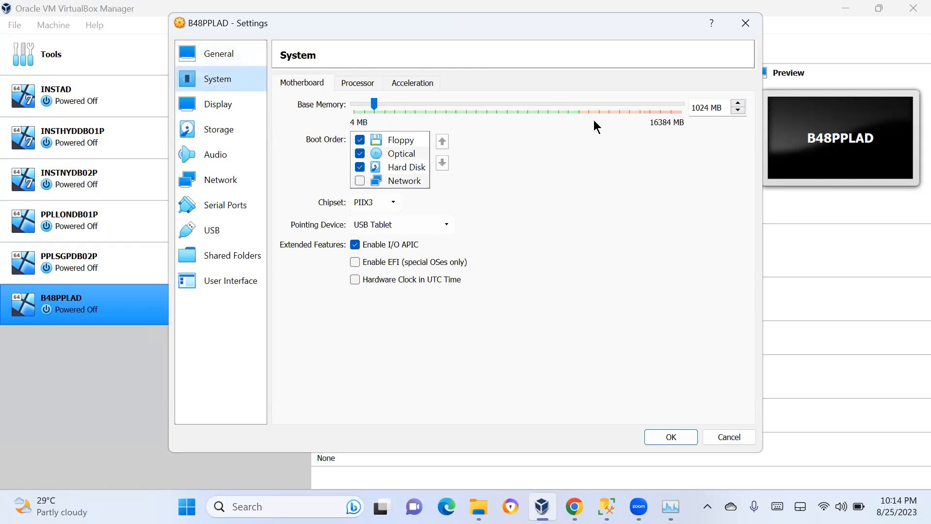
left_click(711, 107)
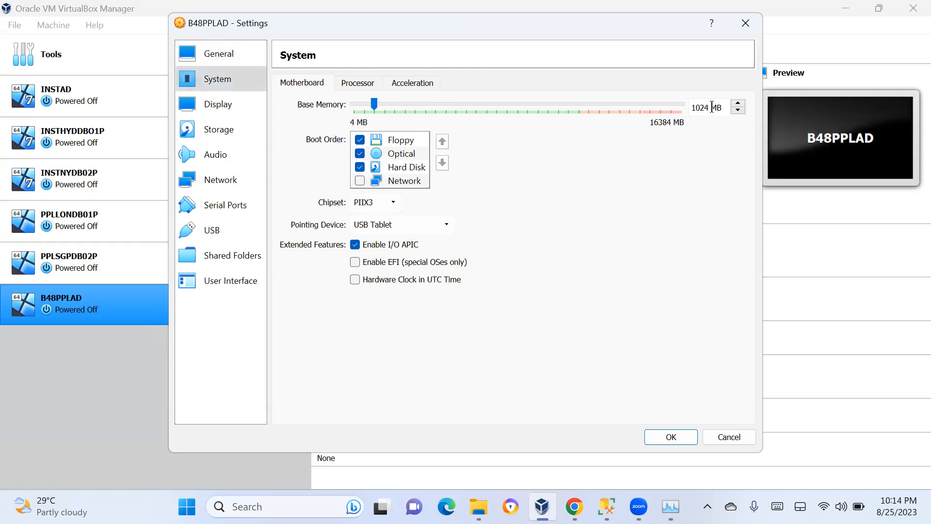
key("Left")
key("Right")
key("Right")
key("BackSpace")
key("BackSpace")
key("BackSpace")
key("BackSpace")
type("2924")
key("BackSpace")
key("BackSpace")
key("BackSpace")
type("048")
Keep Adapter 1 bridged to Intel(R) Wireless-AC 9560 160MHz on the Network page and save the settings
left_click(214, 183)
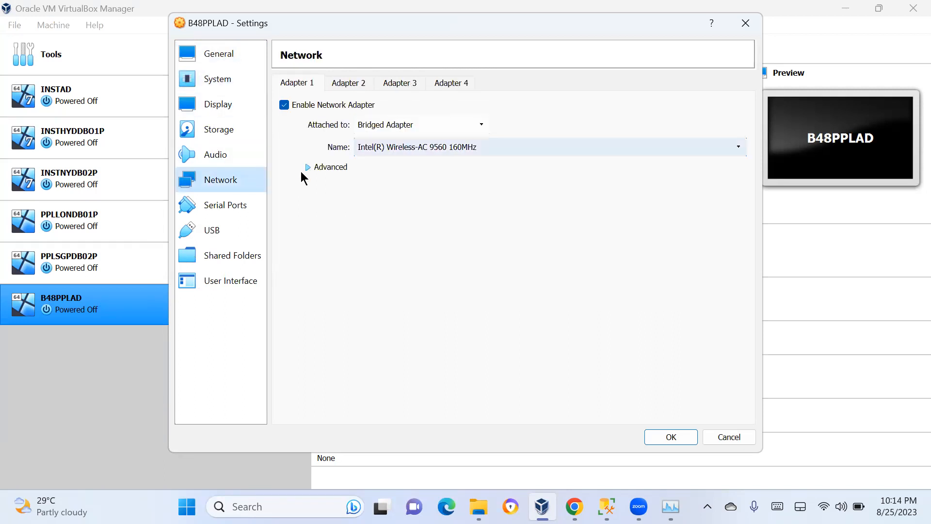
left_click(318, 167)
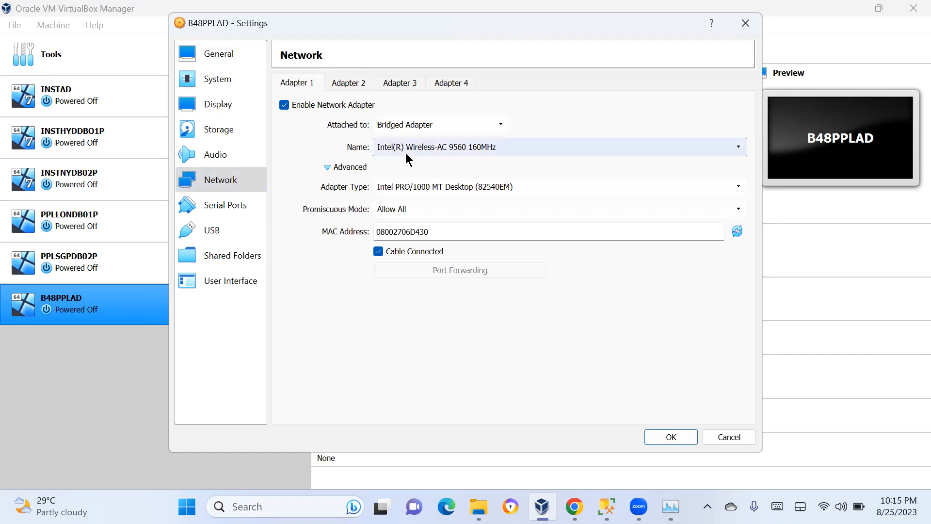
left_click(398, 128)
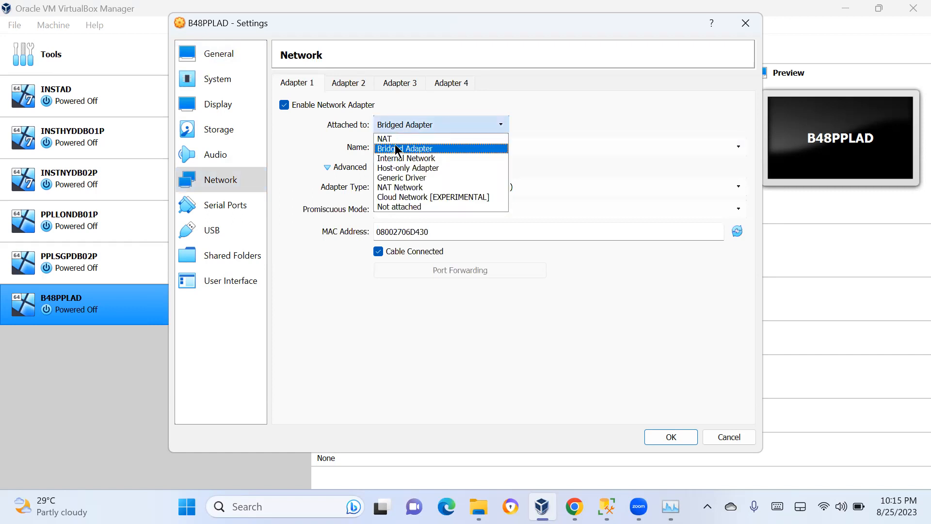
left_click(397, 149)
left_click(410, 148)
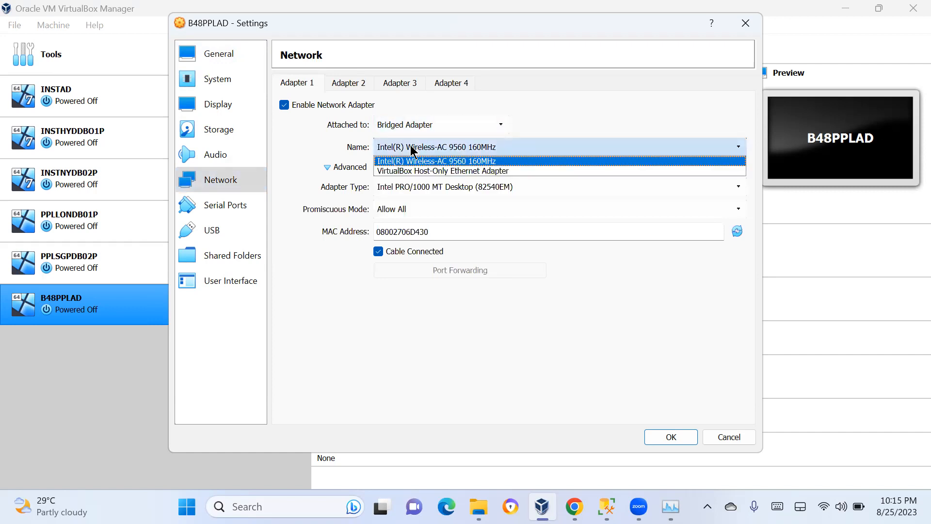
left_click(403, 160)
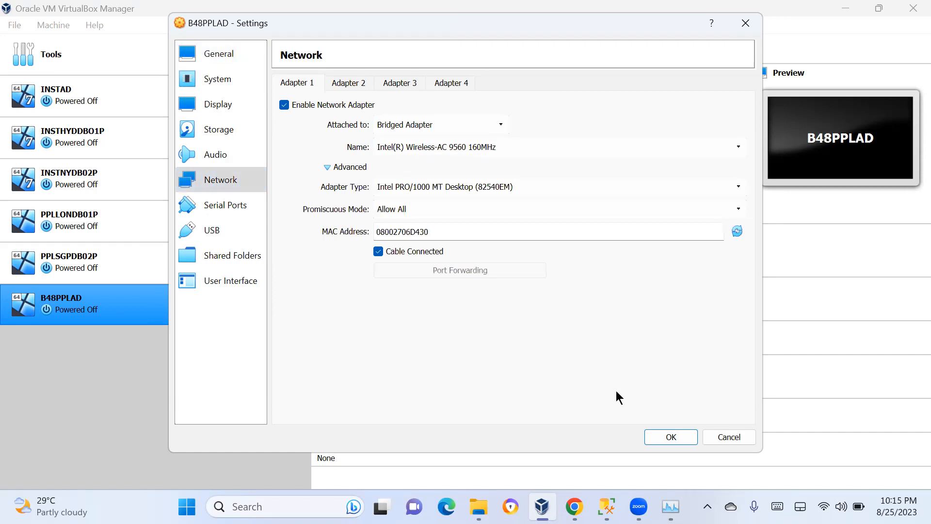
left_click(671, 436)
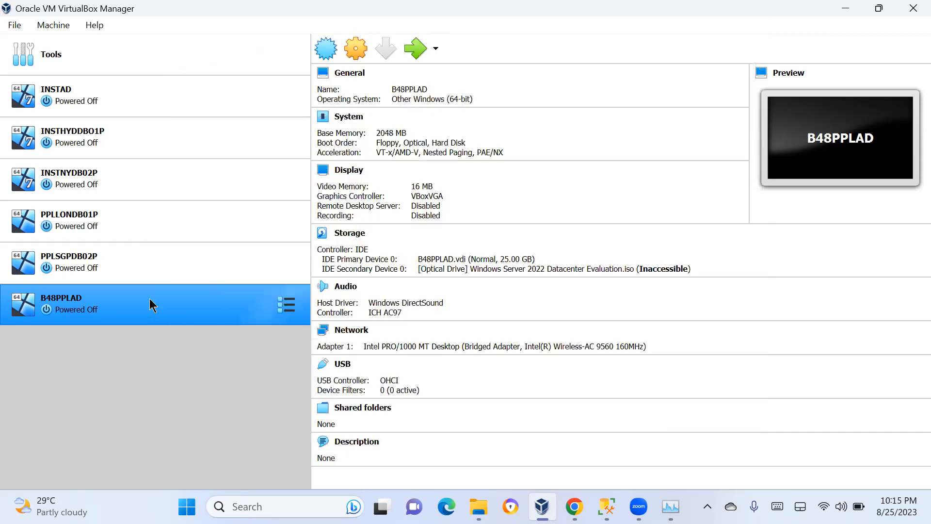
Try a normal start of B48PPLAD and expand the details of the session error
right_click(148, 305)
mouse_move(330, 124)
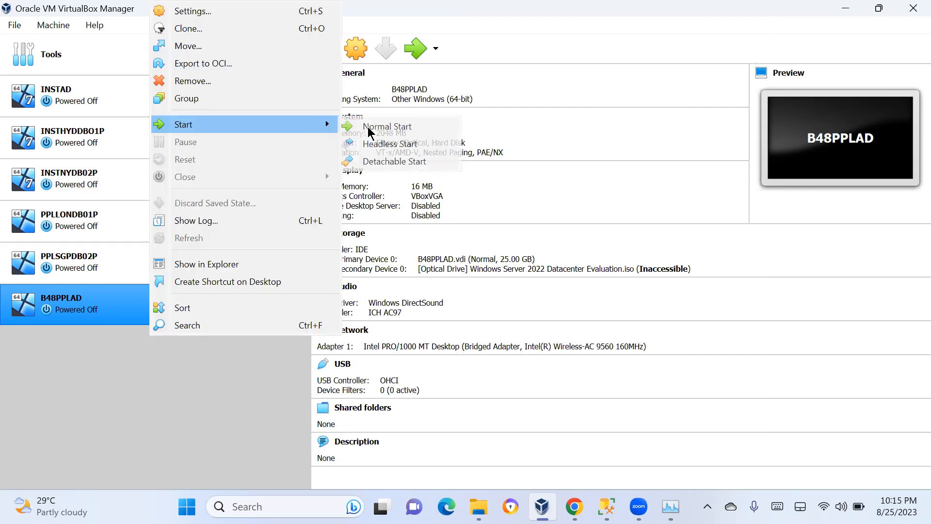
left_click(368, 126)
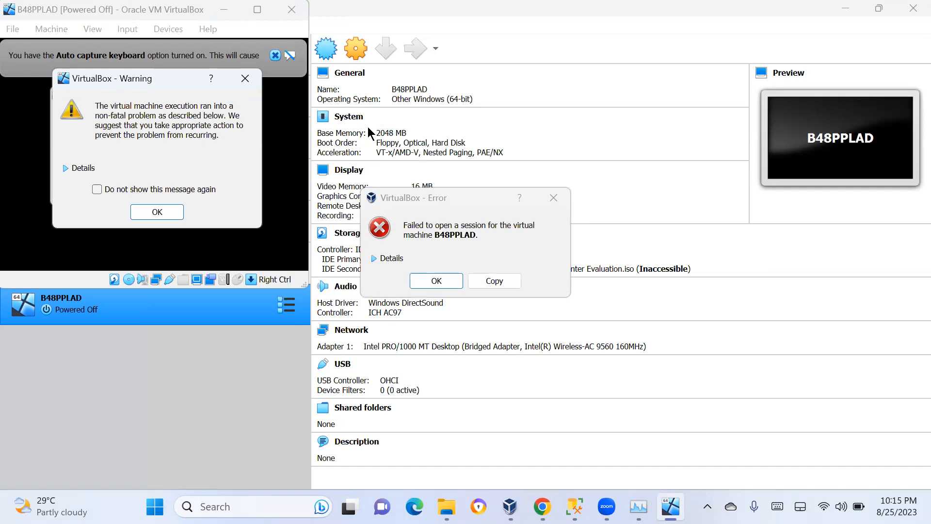
left_click(375, 253)
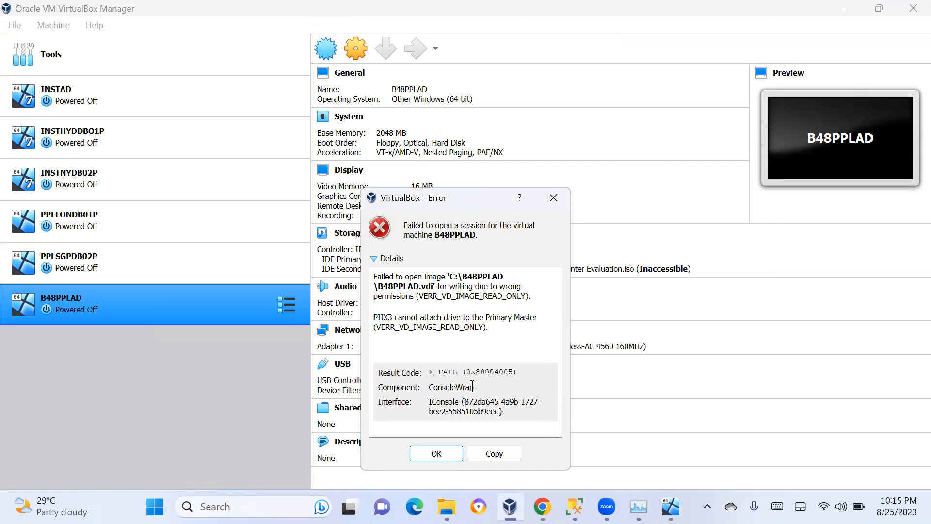
Dismiss the session error and open the batch48vdiimages folder on New Volume (E:) in File Explorer
left_click(436, 454)
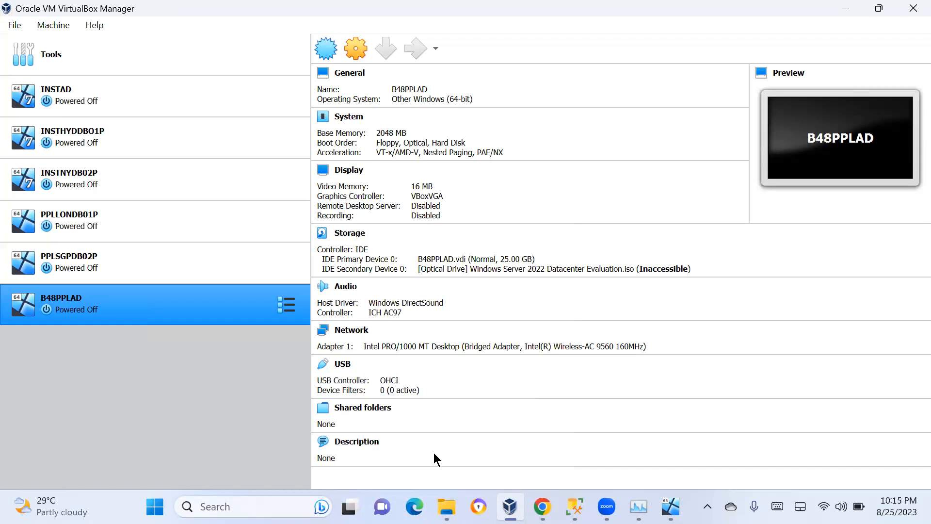
left_click(447, 507)
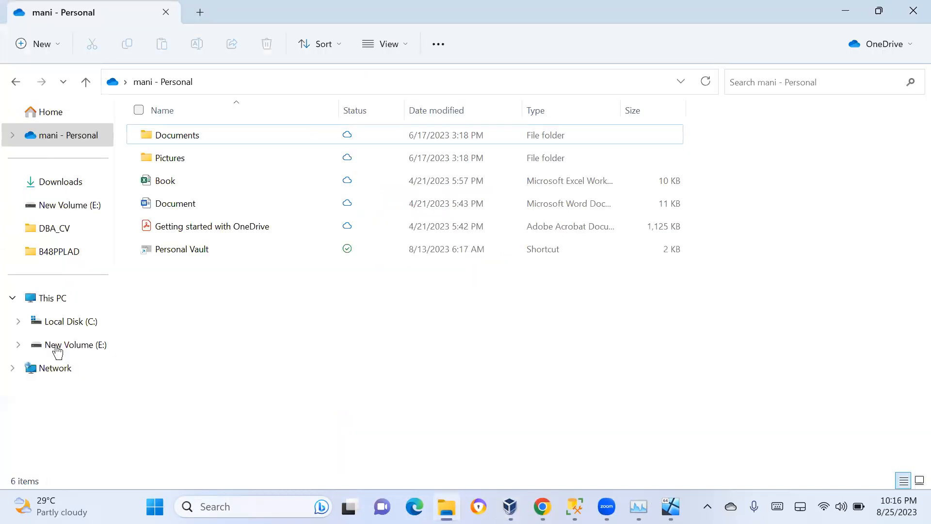
left_click(56, 347)
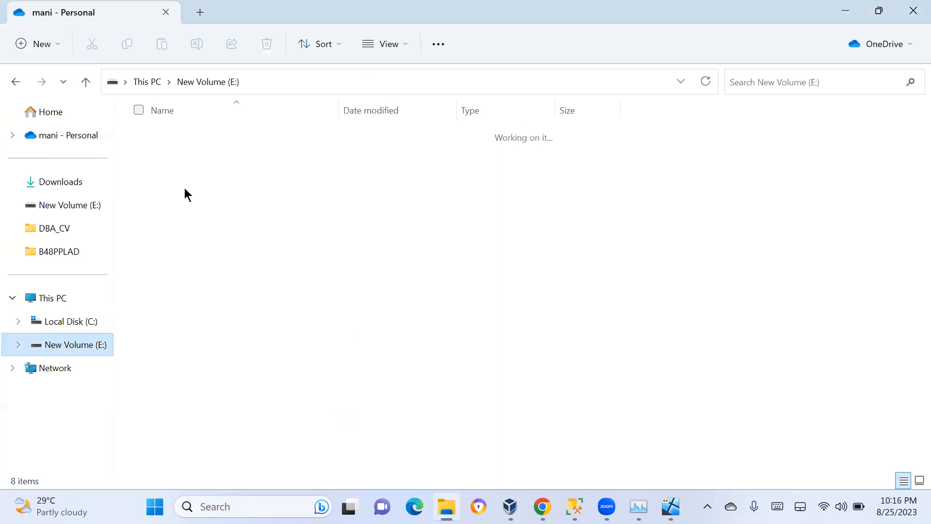
double_click(186, 164)
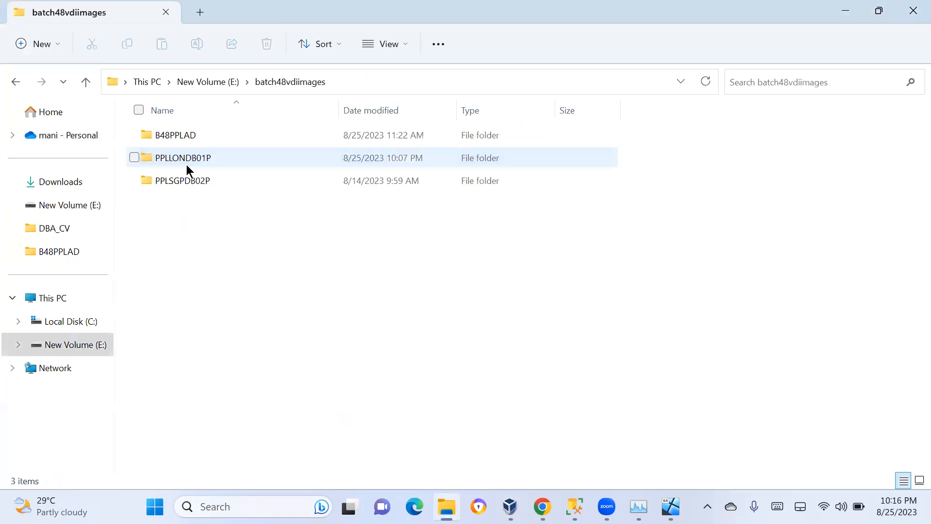
right_click(175, 135)
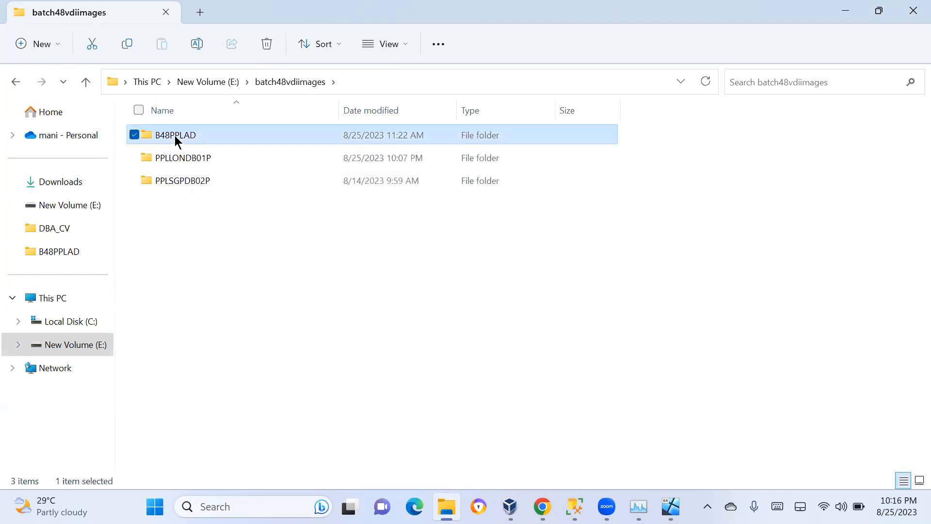
On Local Disk (C:), edit the security permissions of the B48PPLAD folder and add the Everyone group
left_click(57, 324)
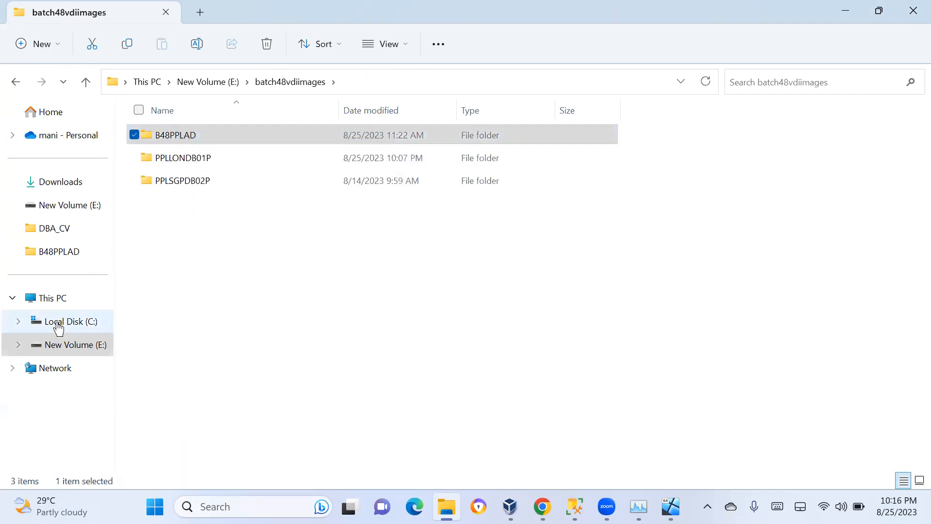
left_click(57, 324)
right_click(186, 135)
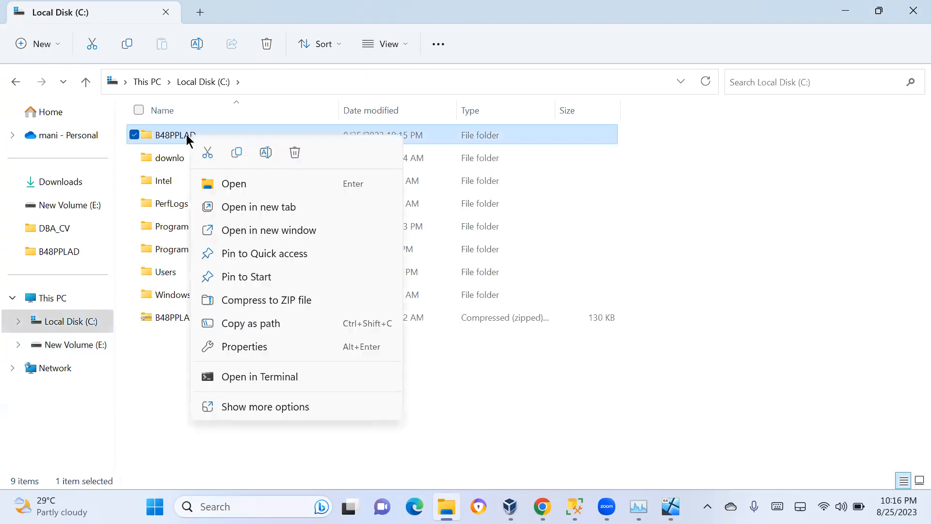
left_click(228, 346)
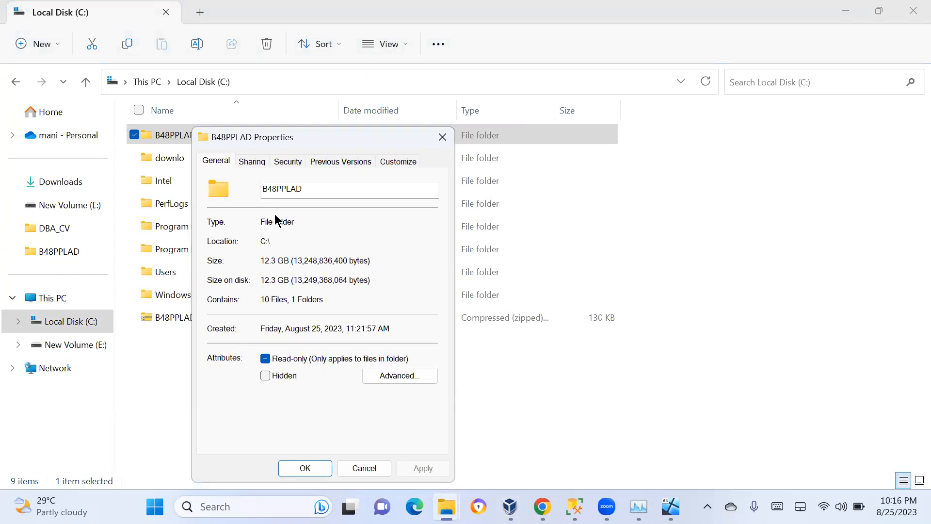
left_click(283, 165)
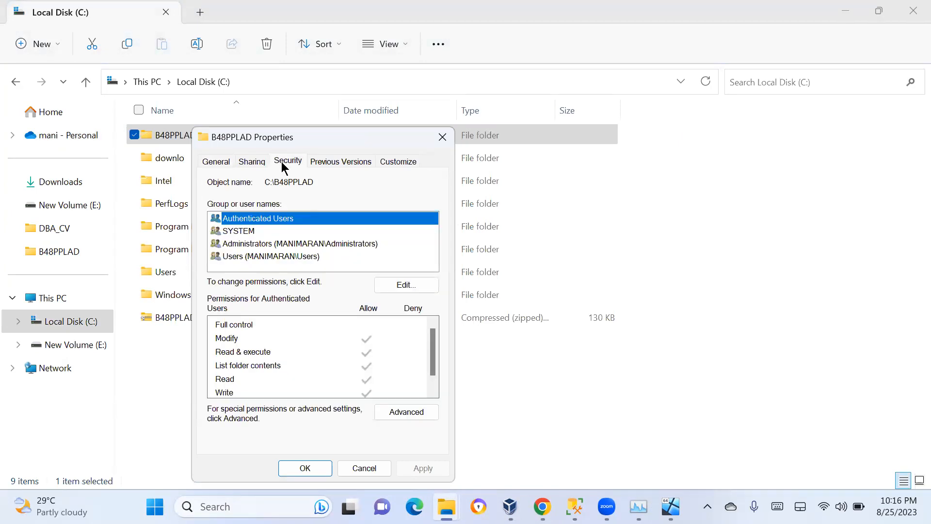
left_click(399, 290)
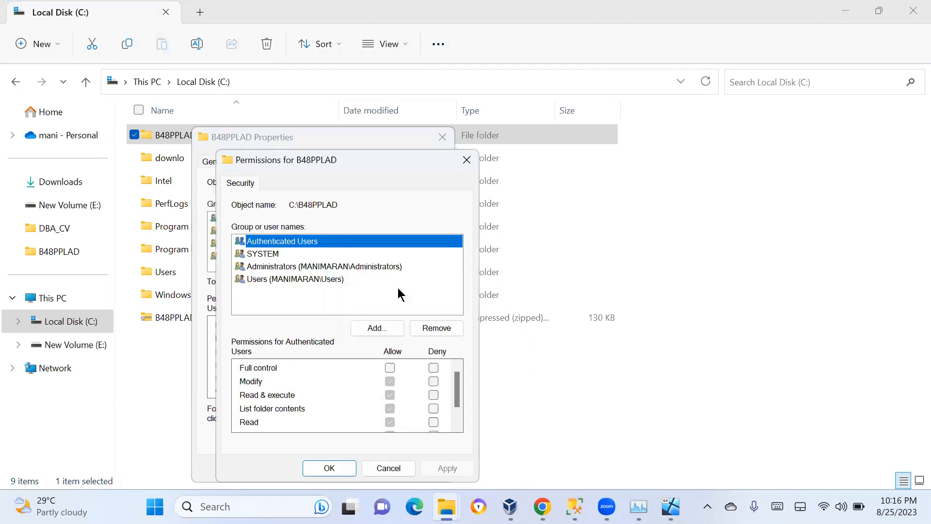
left_click(379, 328)
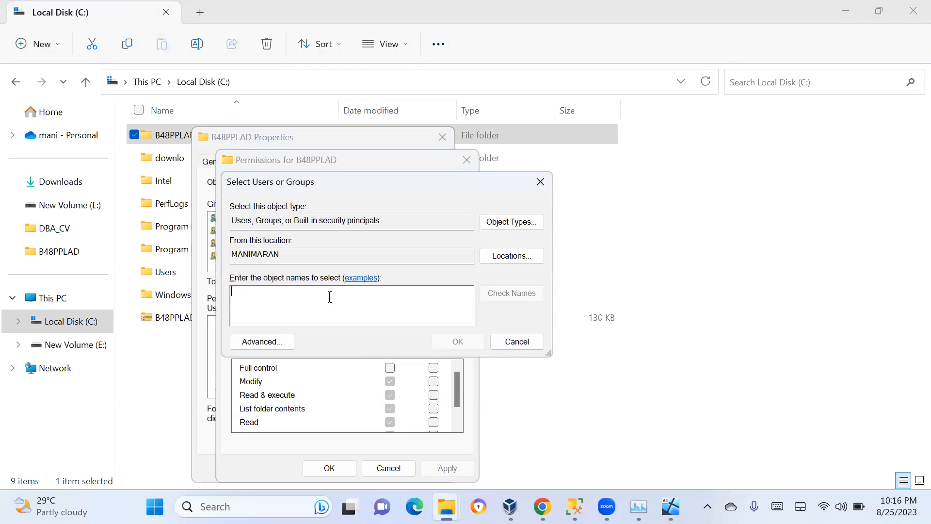
type("ever")
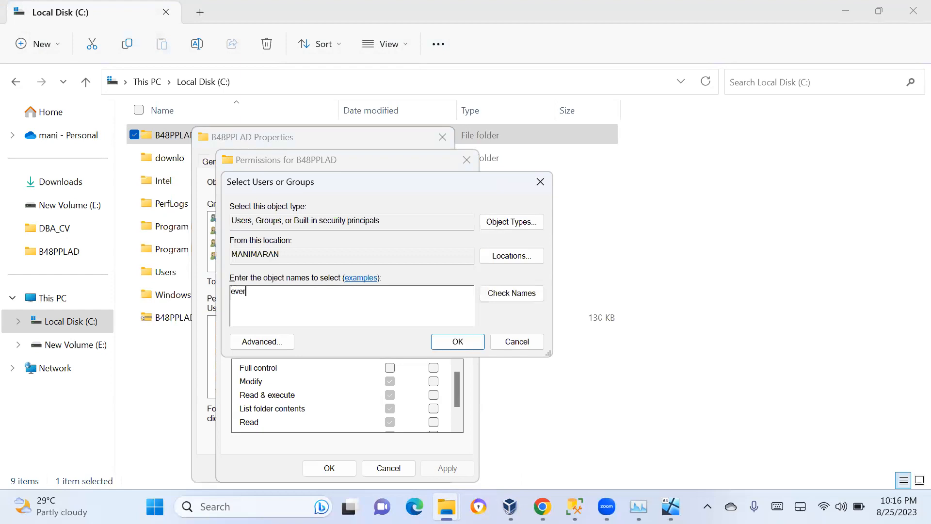
type("yone")
left_click(523, 294)
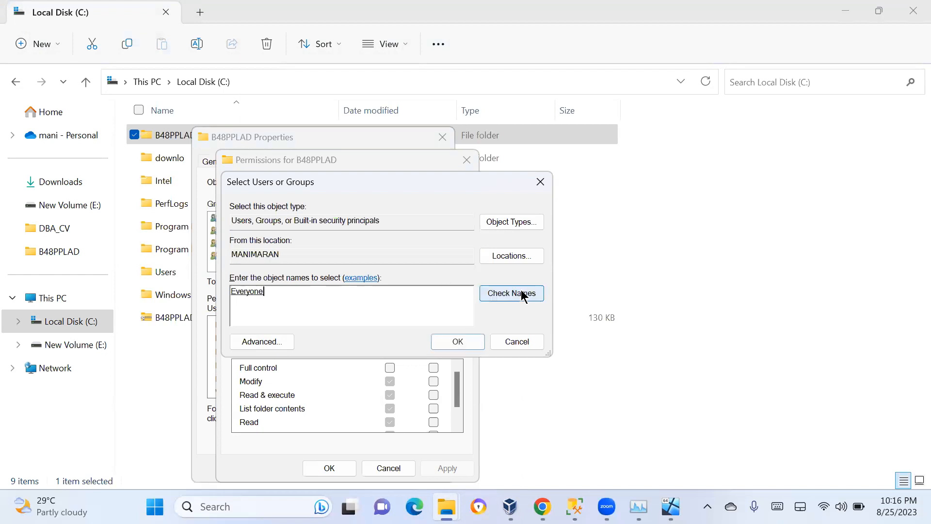
left_click(456, 342)
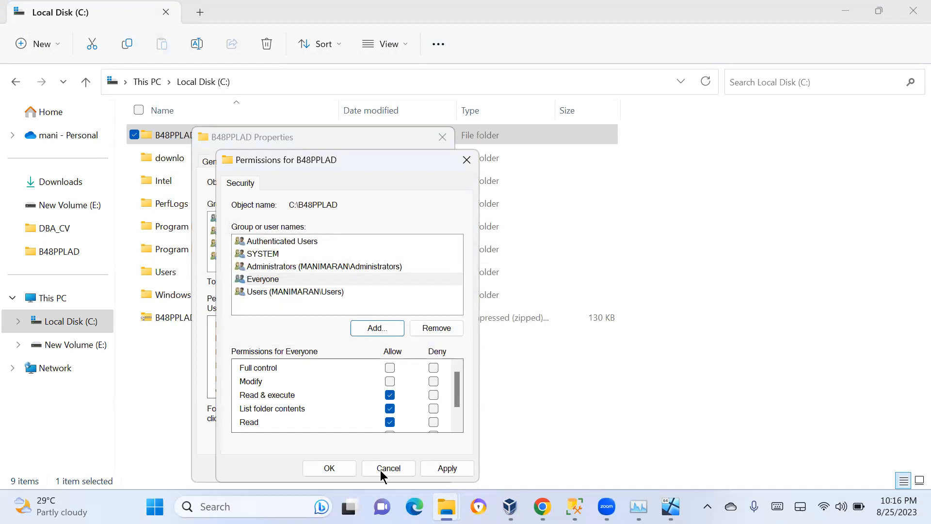
Allow Full control for Everyone on the B48PPLAD folder, apply it, continue past the error, and close the dialogs
left_click(390, 368)
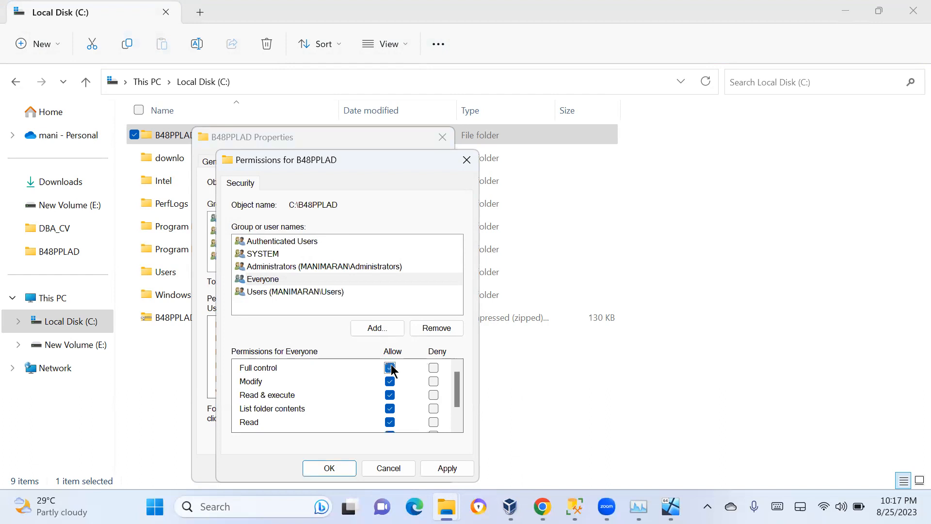
left_click(445, 469)
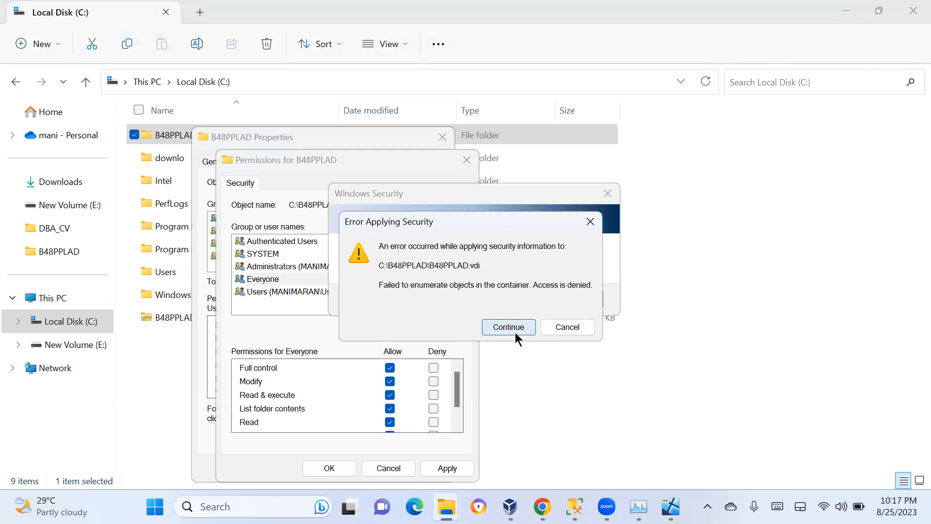
left_click(516, 334)
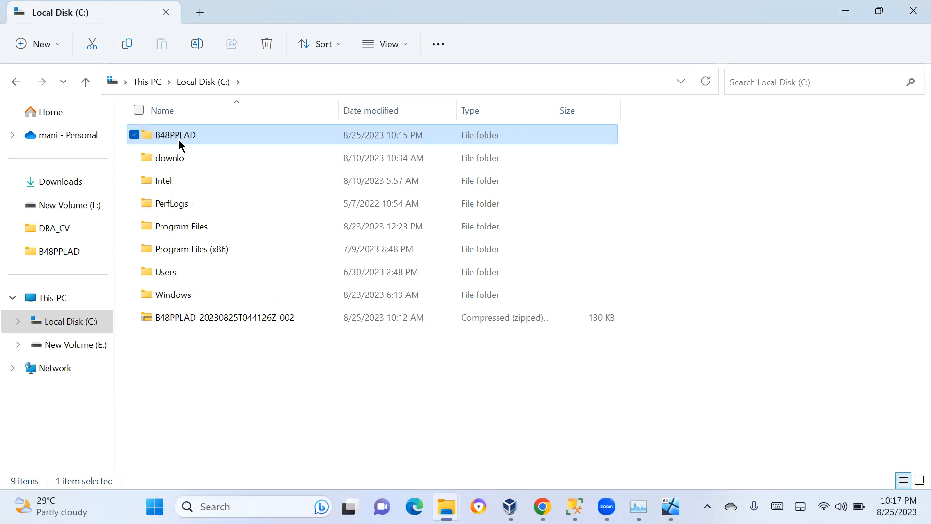
key("shift+F10")
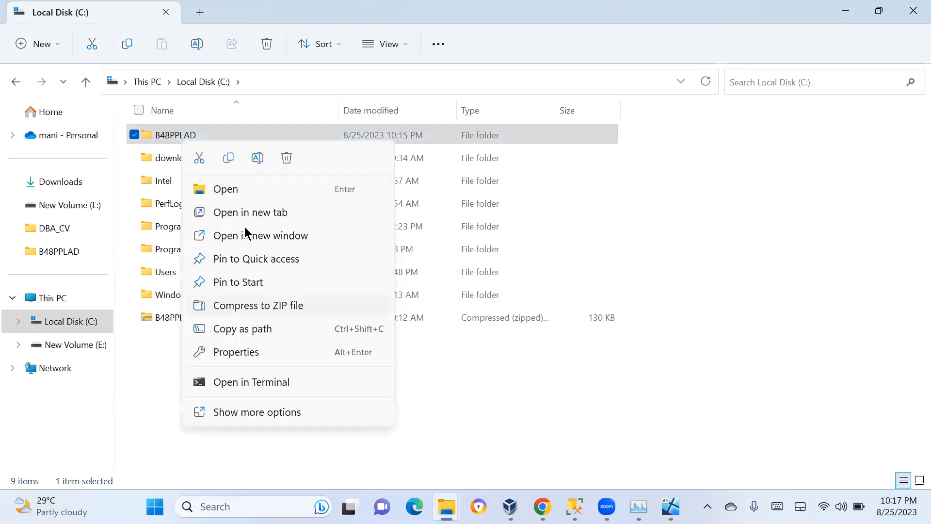
left_click(233, 352)
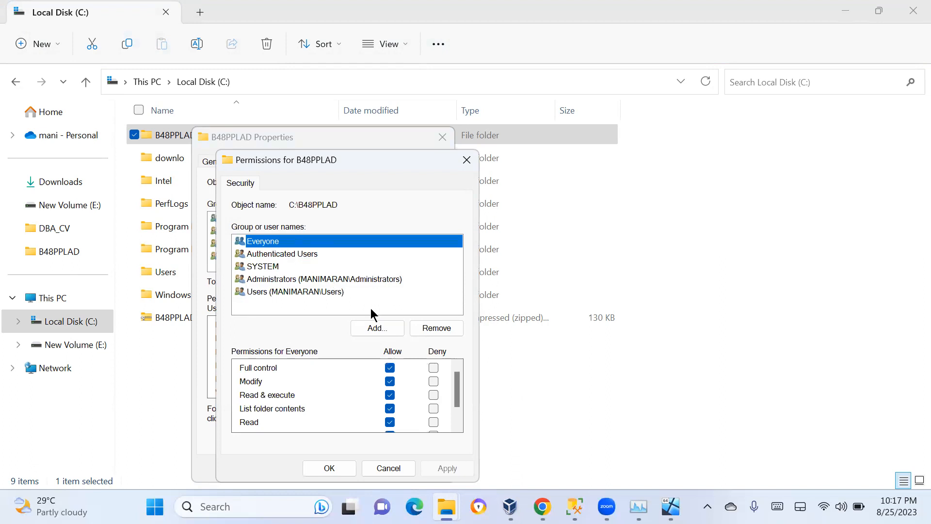
left_click(328, 468)
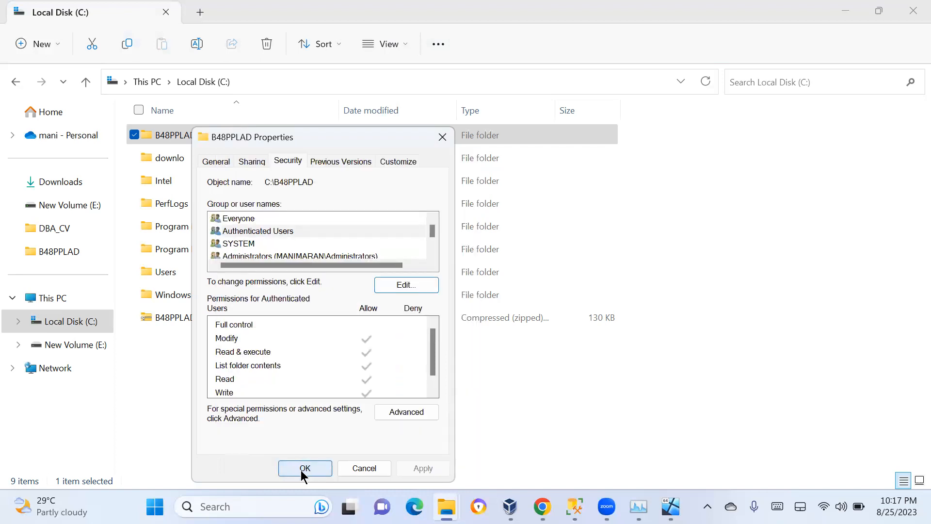
left_click(301, 469)
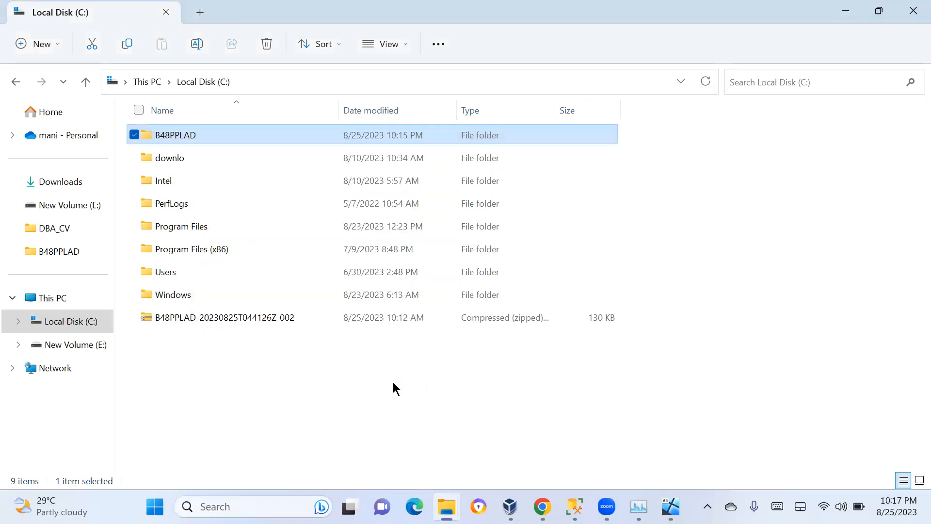
Open the B48PPLAD-20230825T044126Z-002 zip archive on C: and dismiss the warning in the B48PPLAD machine window
double_click(233, 319)
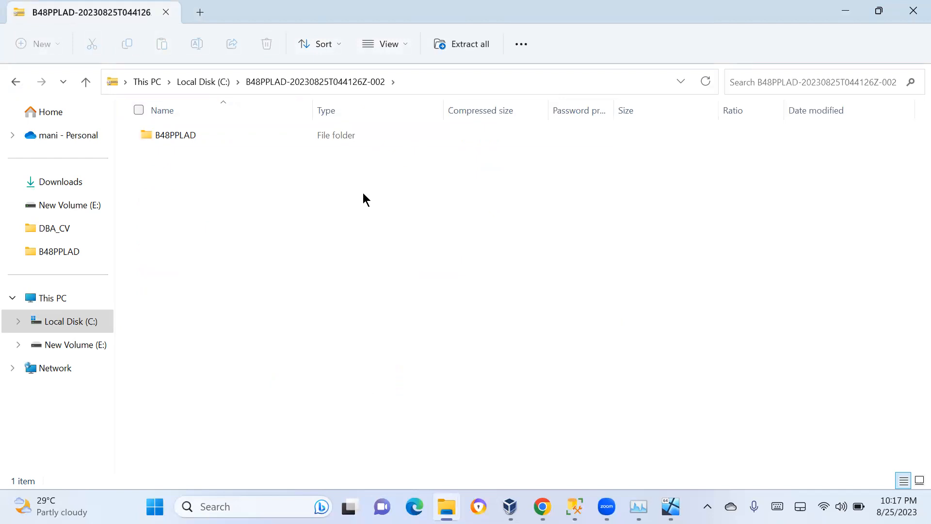
left_click(671, 506)
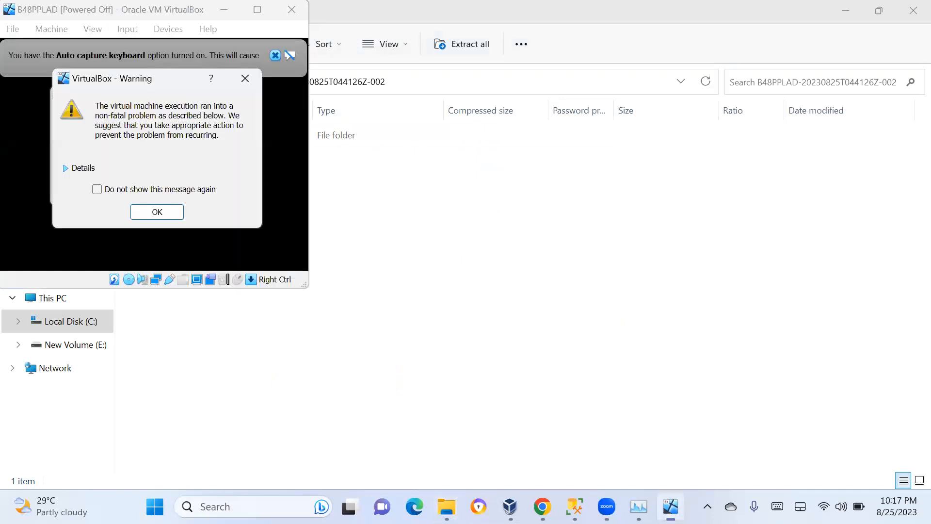
left_click(162, 213)
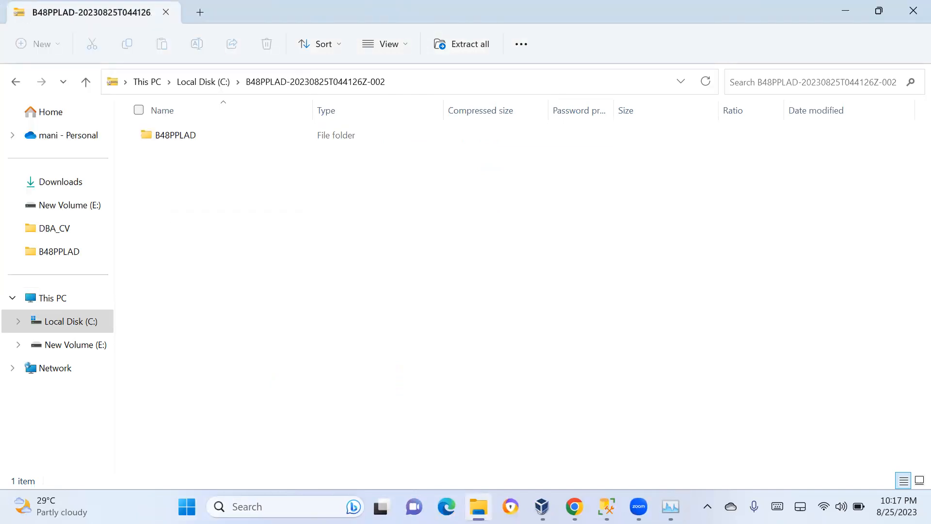
Try again to start B48PPLAD from VirtualBox Manager and dismiss the session error
left_click(542, 506)
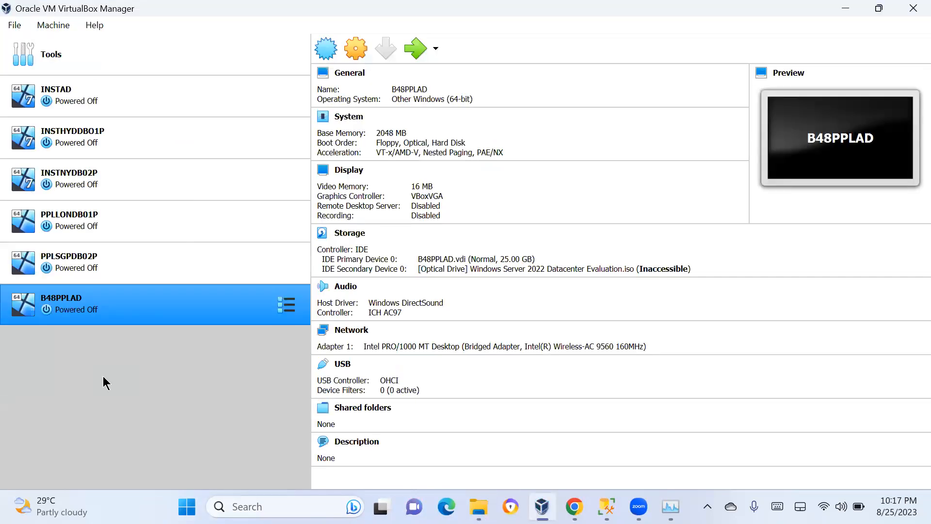
double_click(131, 315)
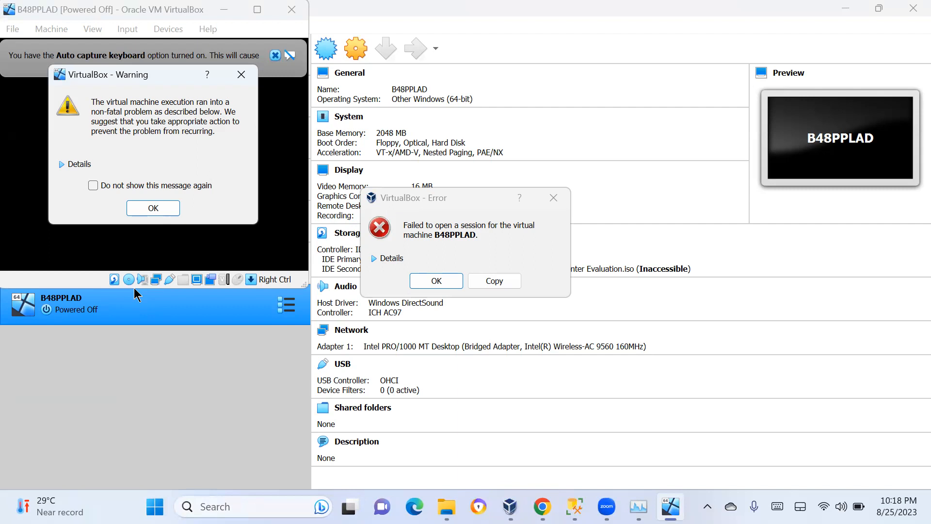
left_click(426, 280)
left_click(426, 280)
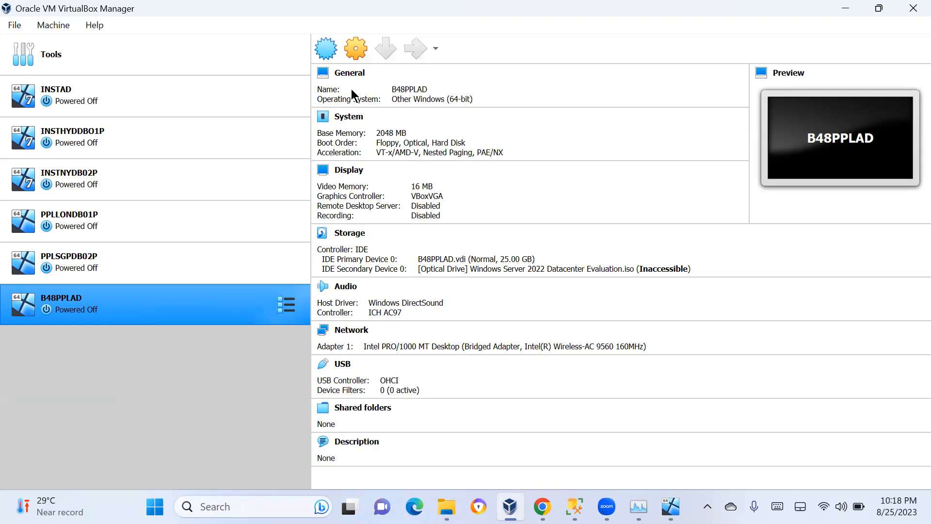
Dismiss the warning in the B48PPLAD machine window
right_click(99, 309)
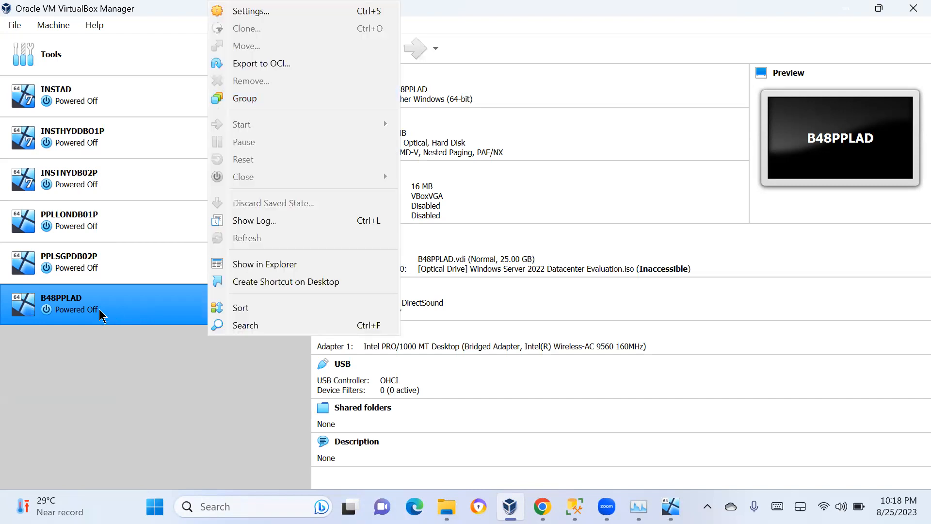
left_click(99, 309)
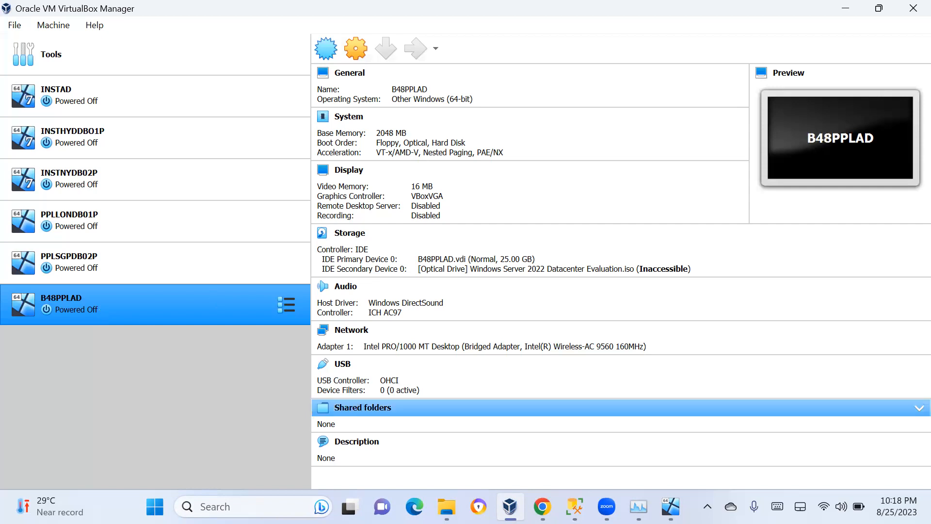
mouse_move(670, 506)
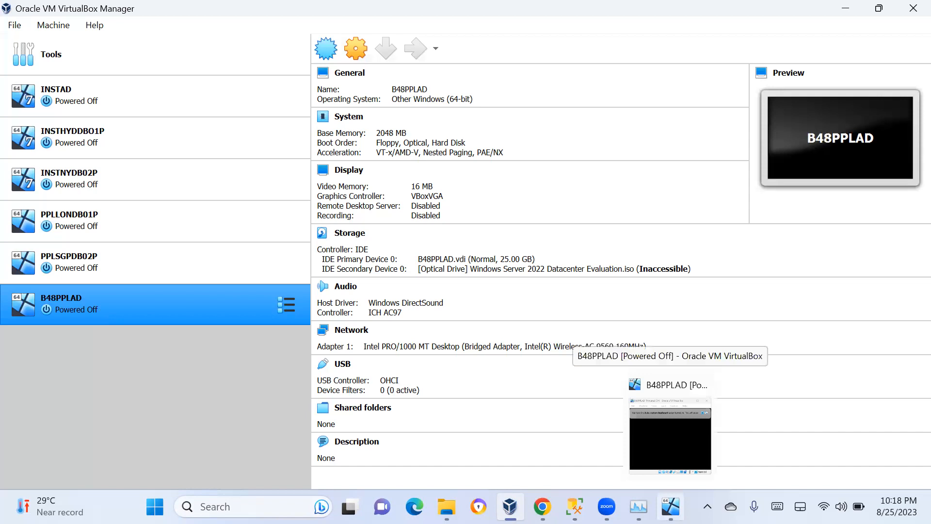
left_click(671, 427)
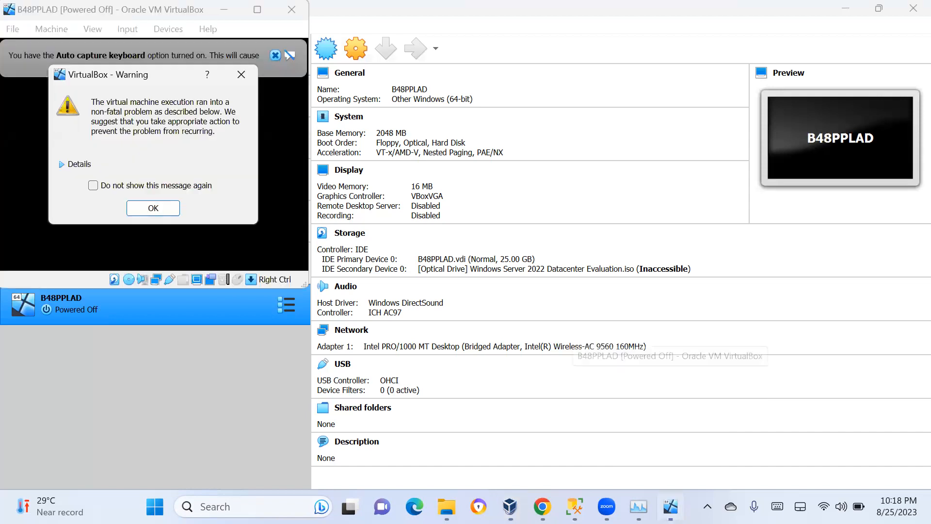
left_click(154, 208)
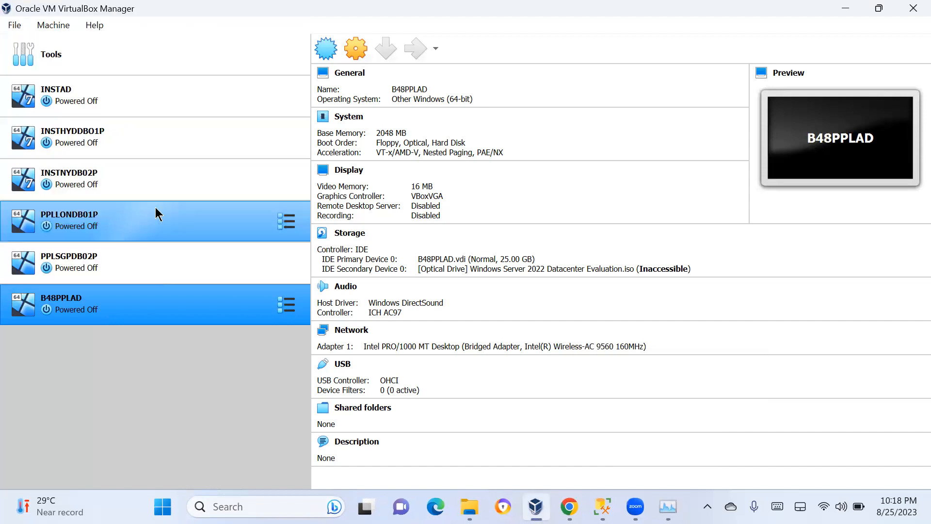
Close VirtualBox Manager
right_click(106, 309)
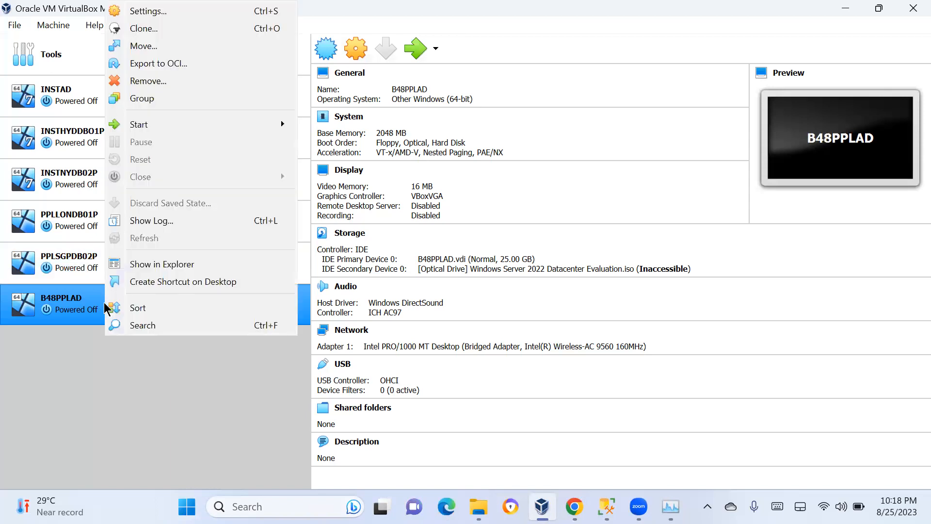
left_click(104, 304)
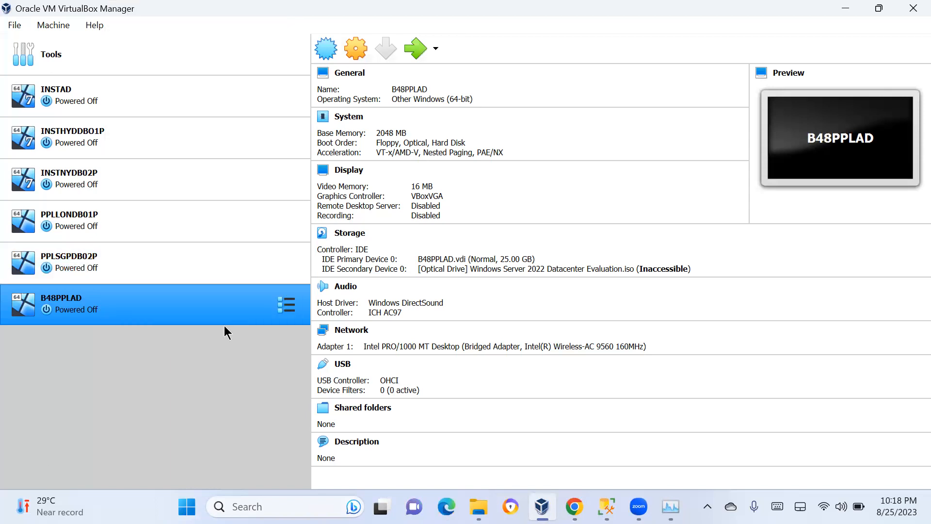
left_click(910, 17)
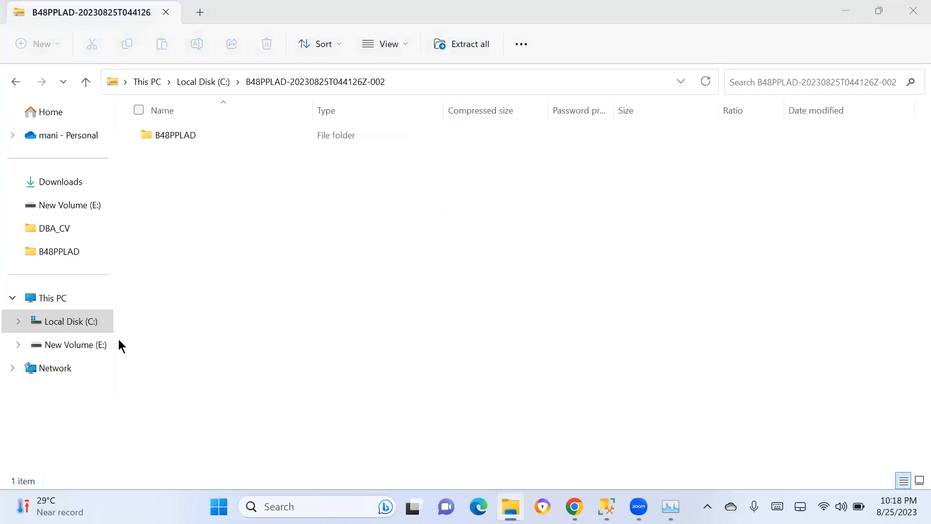
Launch Oracle VM VirtualBox as administrator from the desktop and dismiss the new-version notice
key("super+d")
right_click(83, 330)
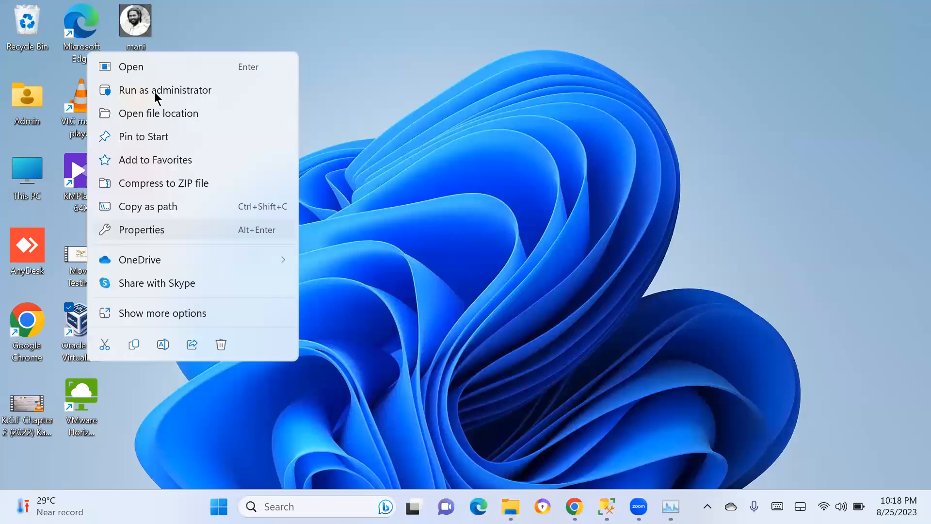
left_click(155, 92)
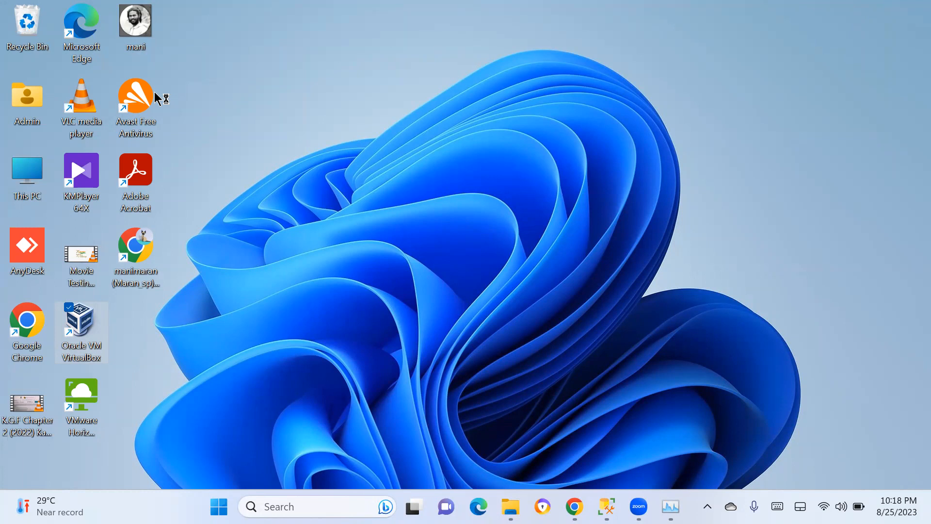
right_click(78, 332)
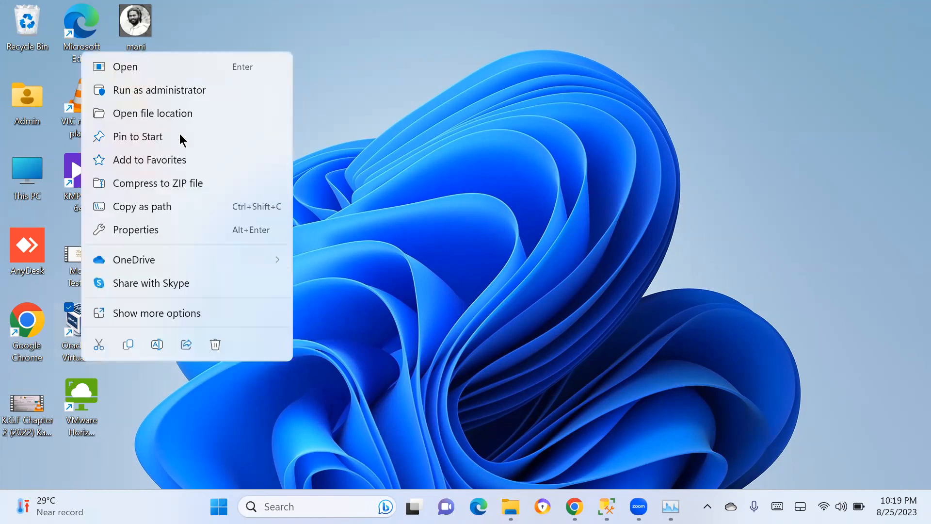
left_click(150, 91)
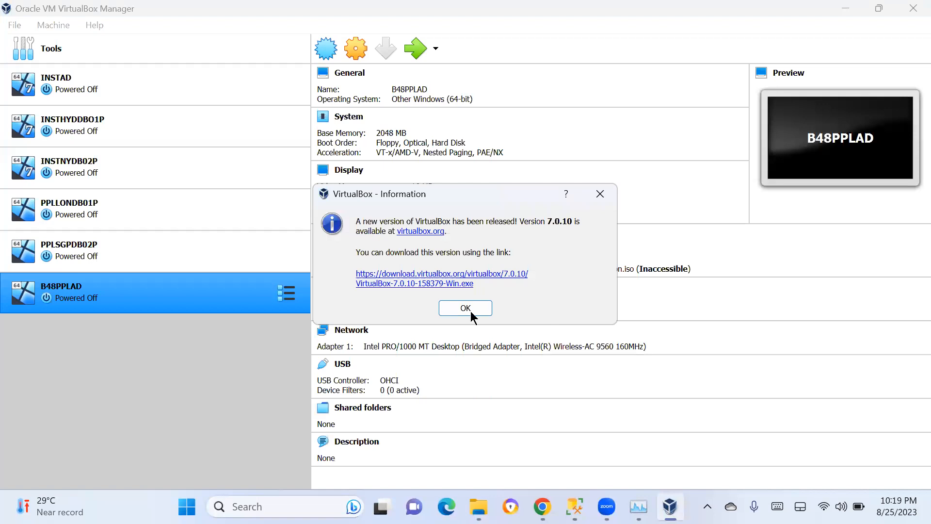
left_click(469, 308)
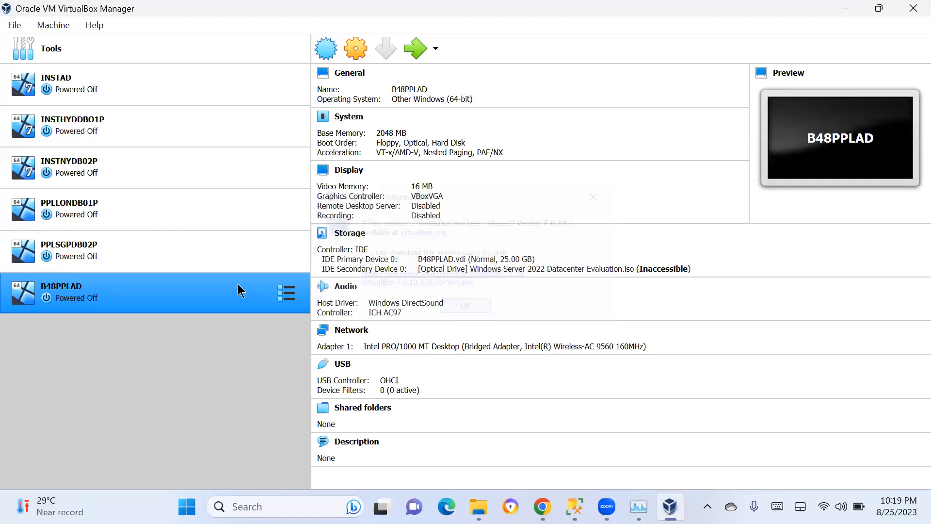
Start the B48PPLAD machine and dismiss its warning, returning to VirtualBox Manager
double_click(151, 303)
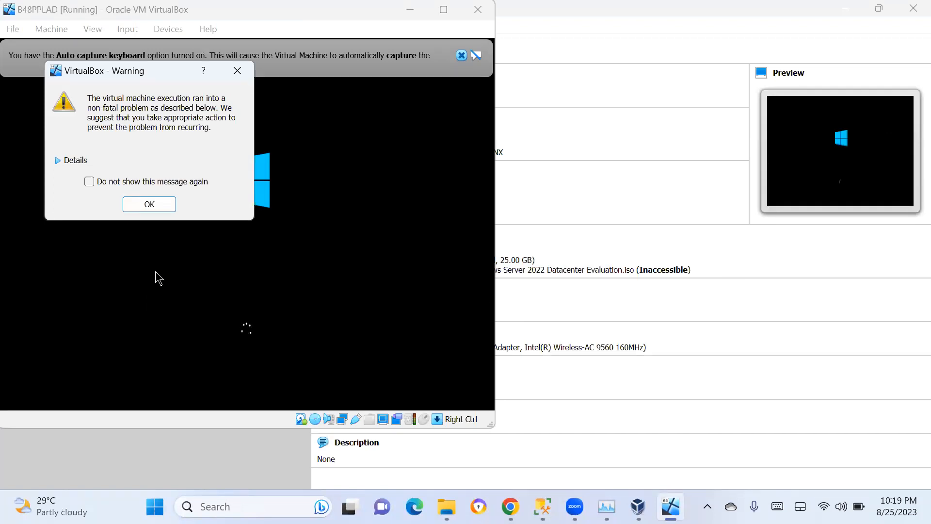
left_click(148, 204)
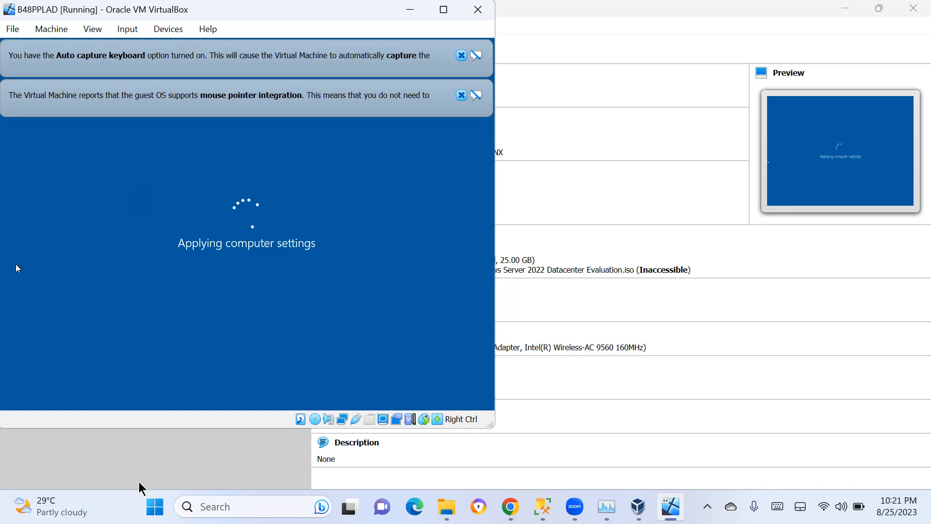
left_click(139, 441)
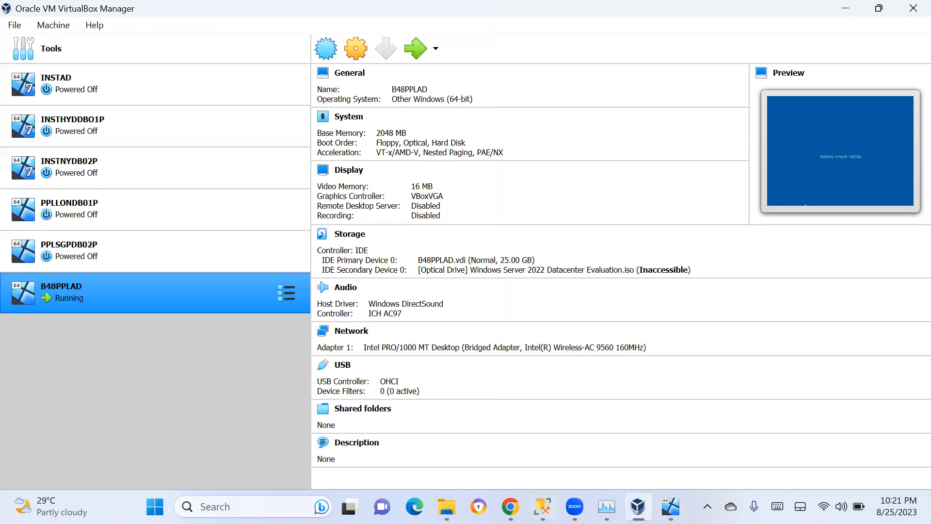
Start the PPLLONDB01P machine and return to VirtualBox Manager
left_click(116, 234, "ctrl")
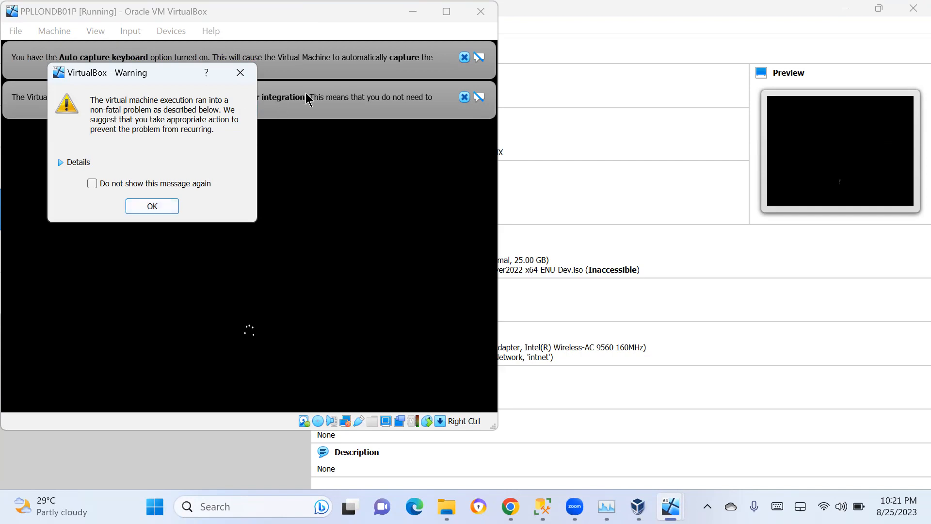
left_click(218, 453)
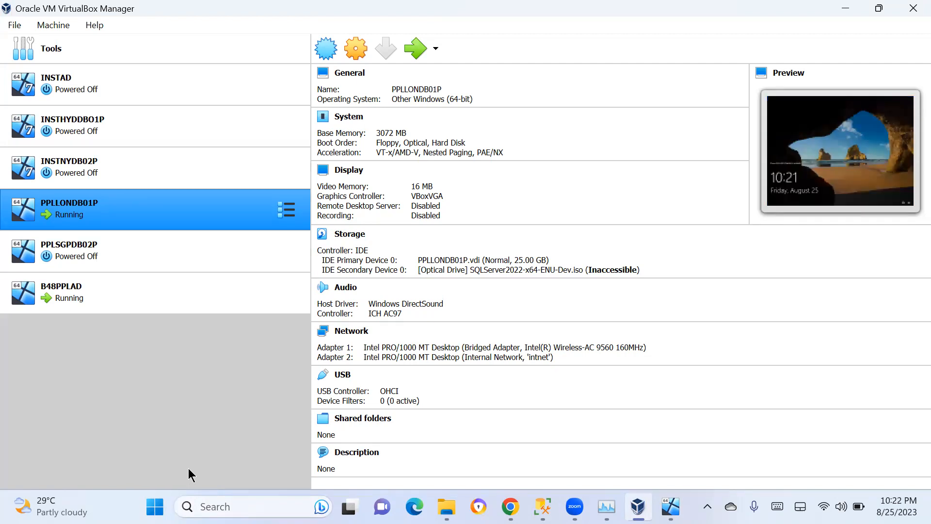
Start PPLSGPDB02P with a normal start and dismiss its warning
right_click(148, 248)
mouse_move(330, 124)
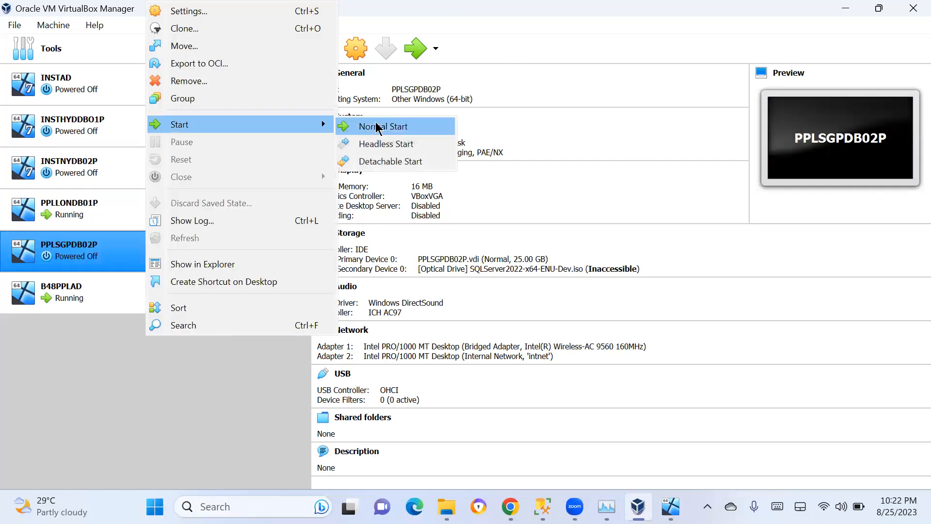
left_click(377, 127)
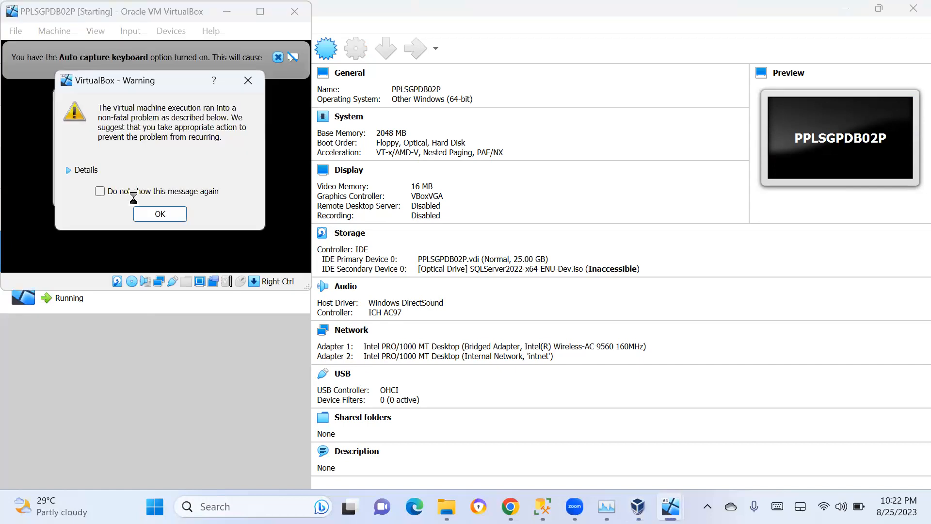
key("Return")
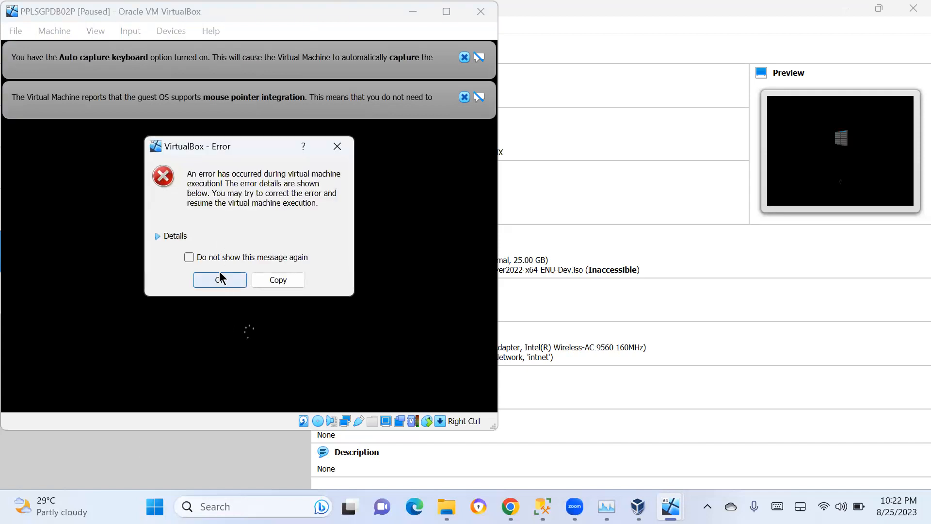
Expand the details of the execution error and dismiss the error dialog
left_click(165, 237)
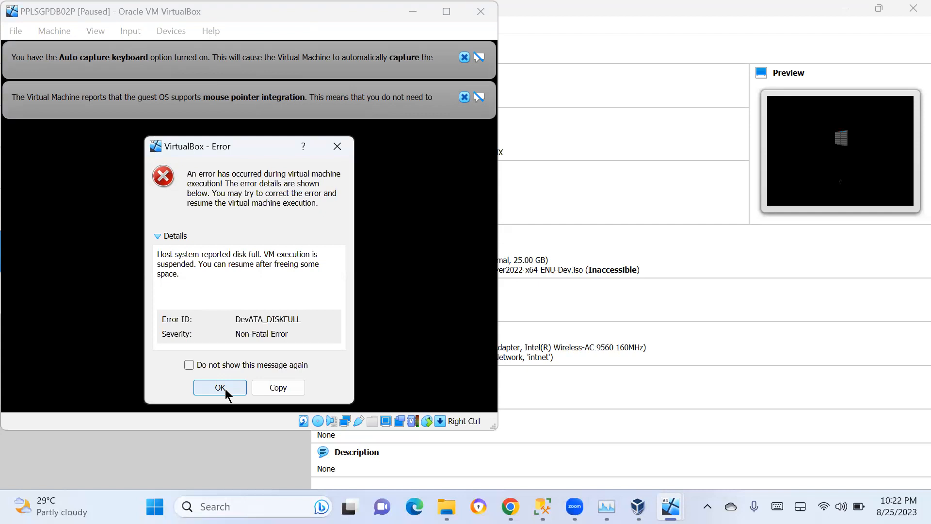
left_click(226, 392)
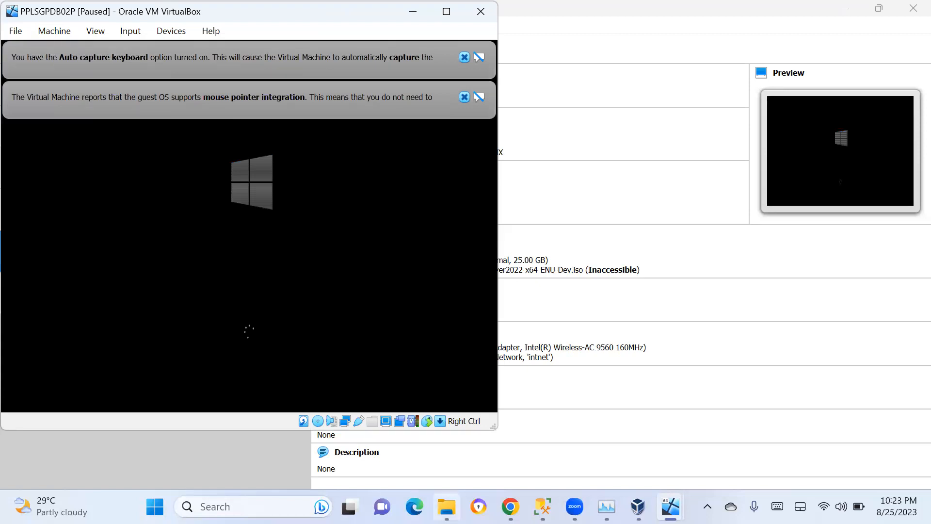
Permanently delete the INSTAD folder on New Volume (E:)
left_click(446, 506)
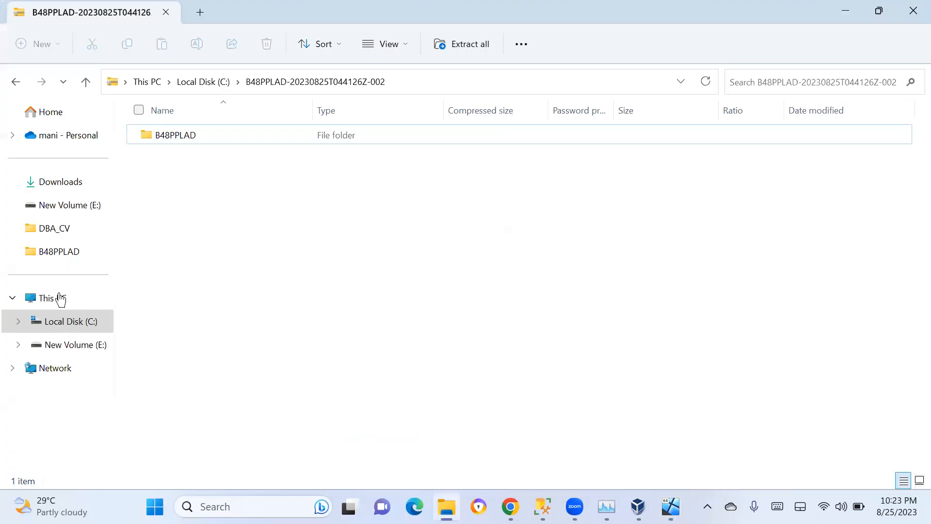
left_click(60, 299)
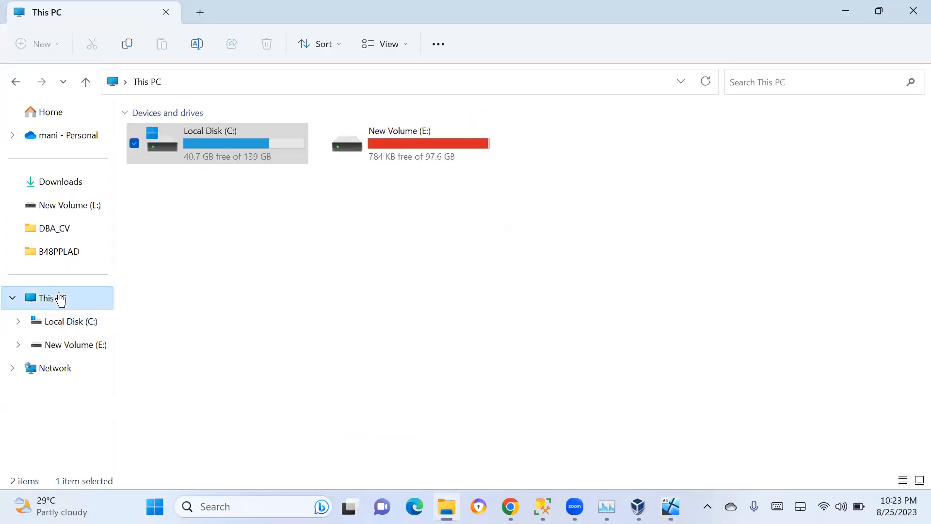
double_click(411, 156)
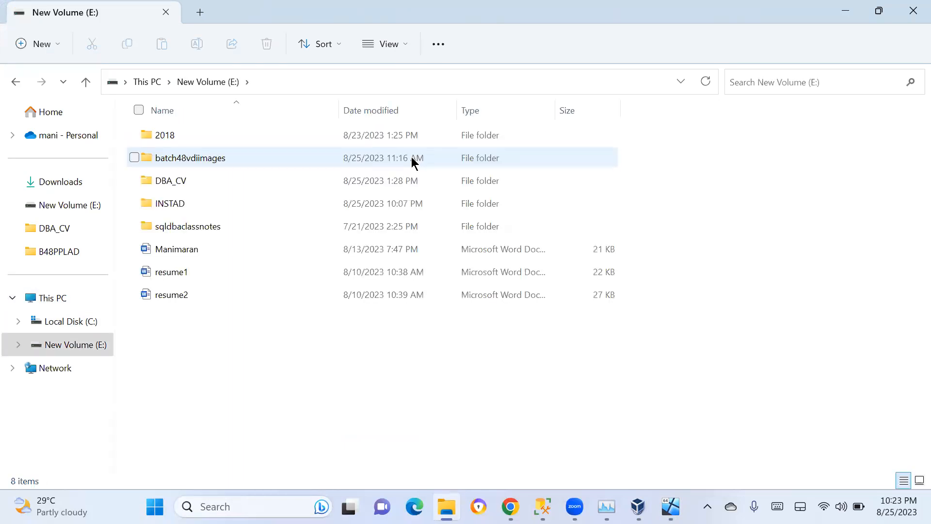
left_click(177, 203)
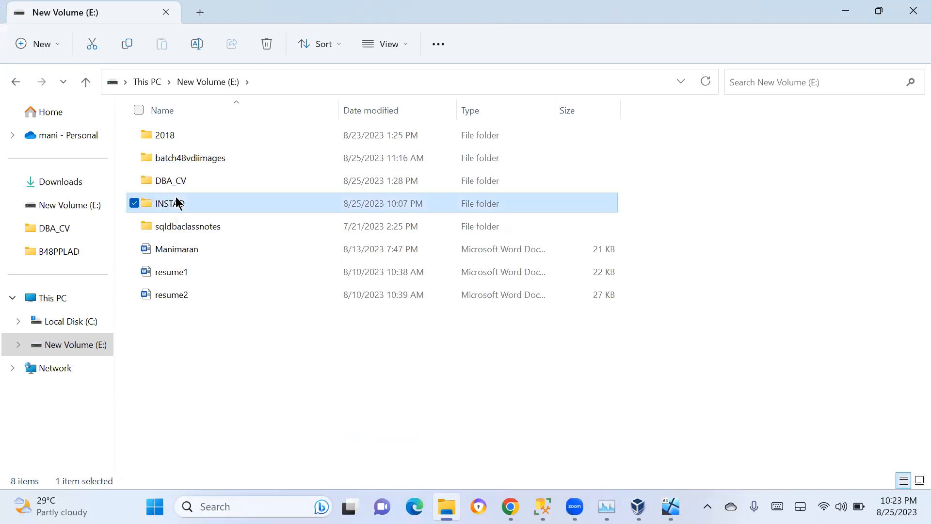
key("shift+Delete")
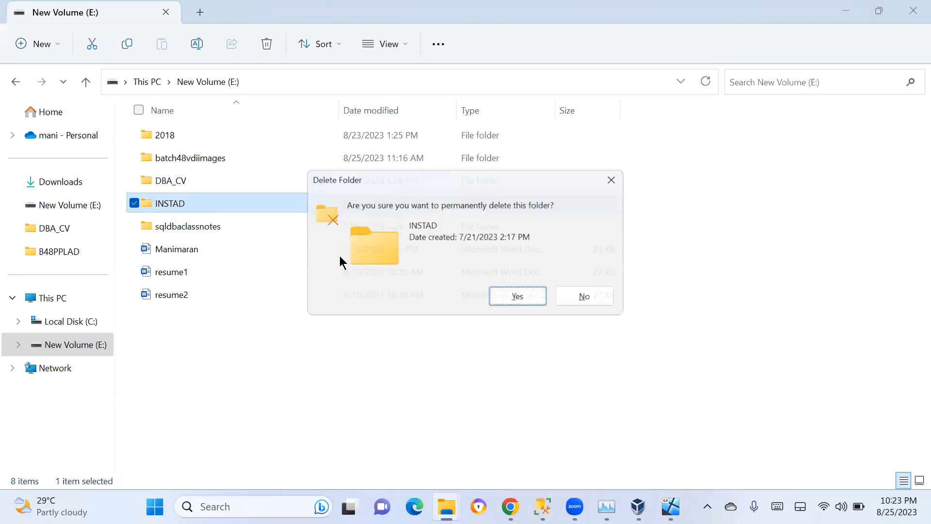
left_click(521, 298)
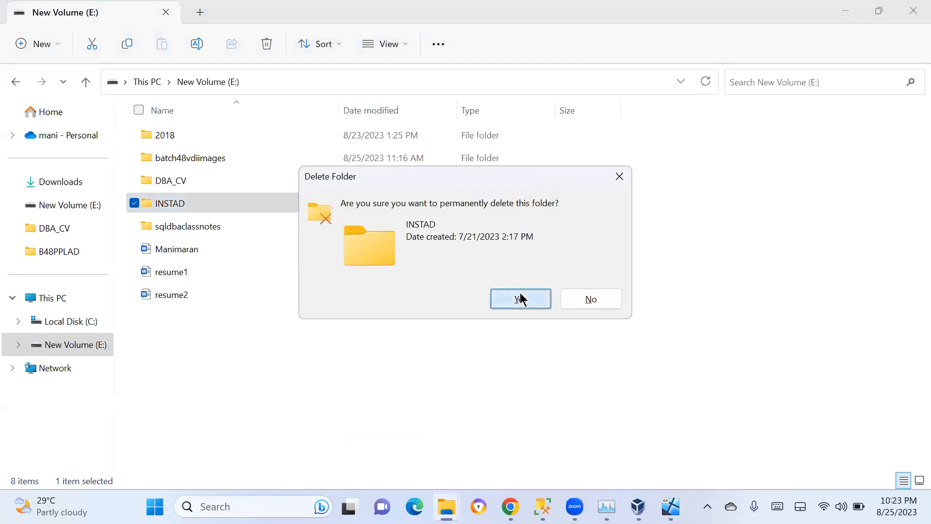
Permanently delete the INSTHYDDBO1P folder inside sqldbaclassnotes on New Volume (E:)
double_click(208, 206)
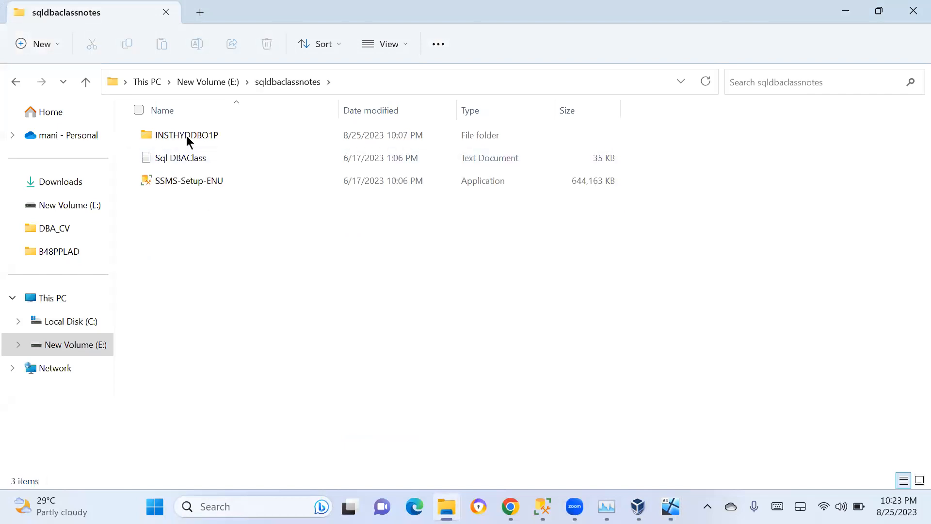
left_click(187, 138)
key("shift+Delete")
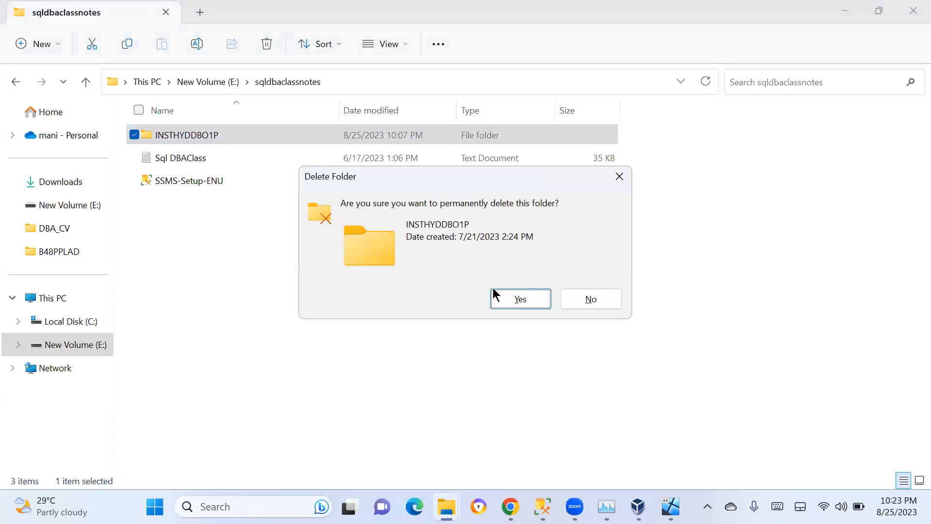
left_click(494, 294)
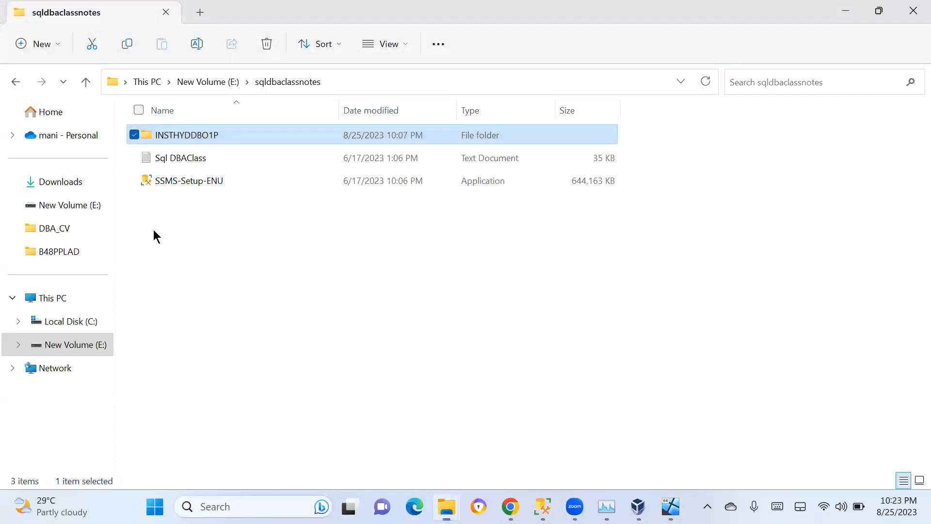
Resume the paused PPLSGPDB02P machine from VirtualBox Manager and bring its window to the front
left_click(57, 333)
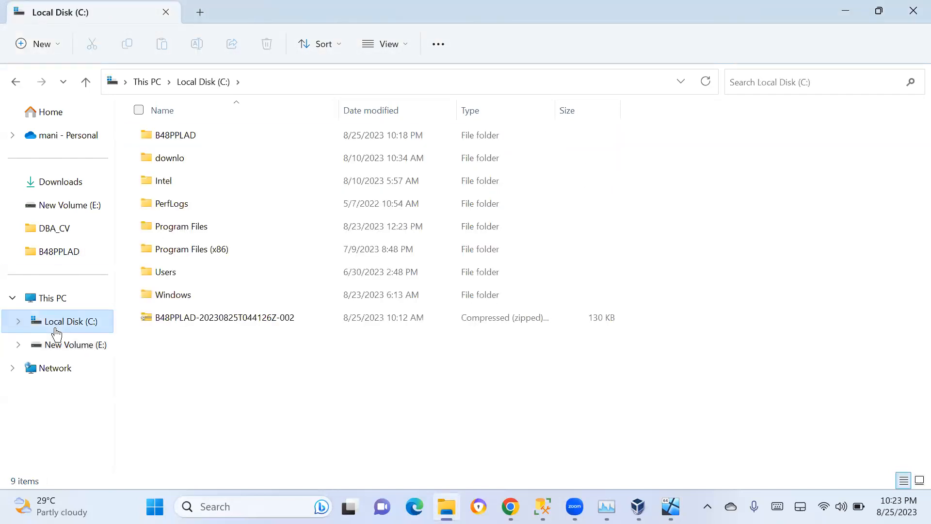
left_click(642, 501)
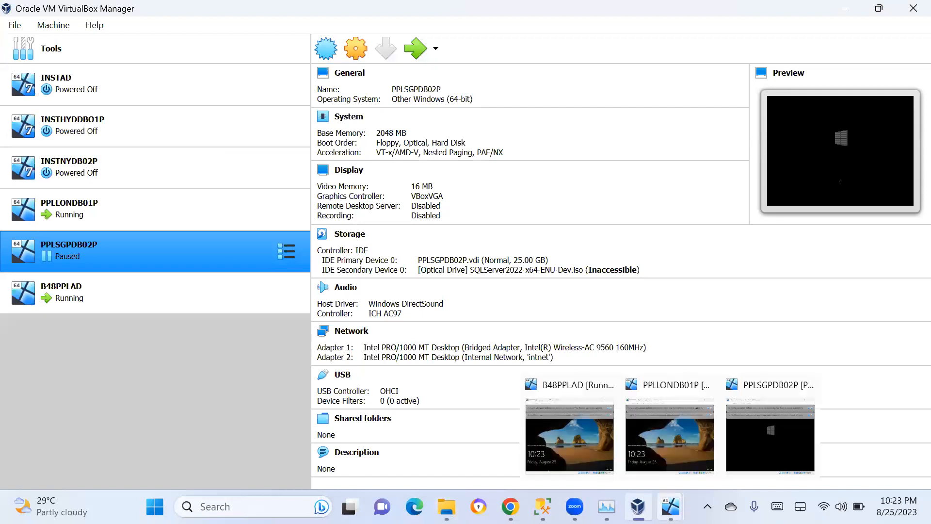
left_click(671, 507)
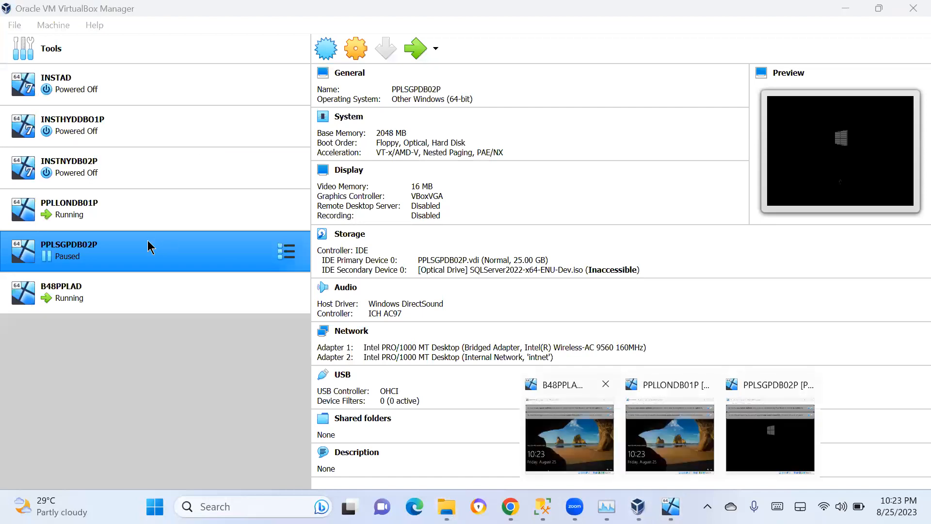
right_click(151, 247)
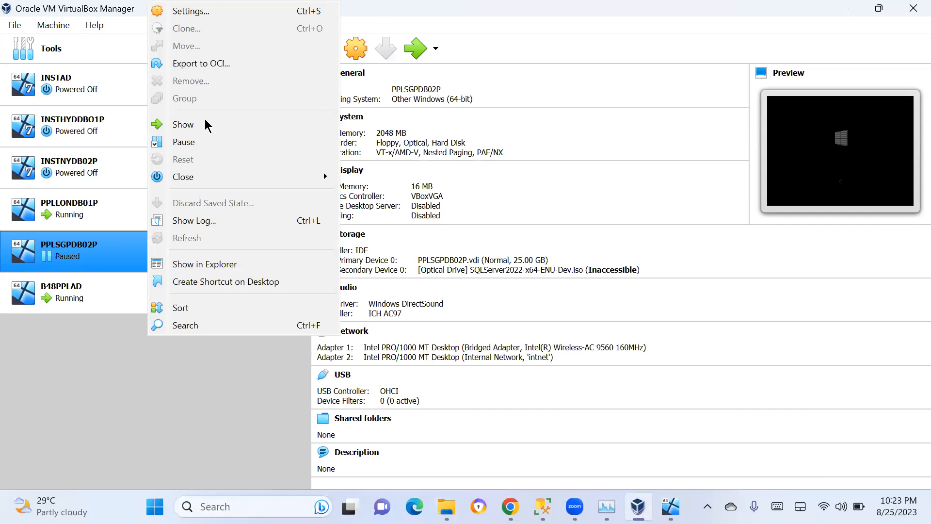
left_click(185, 145)
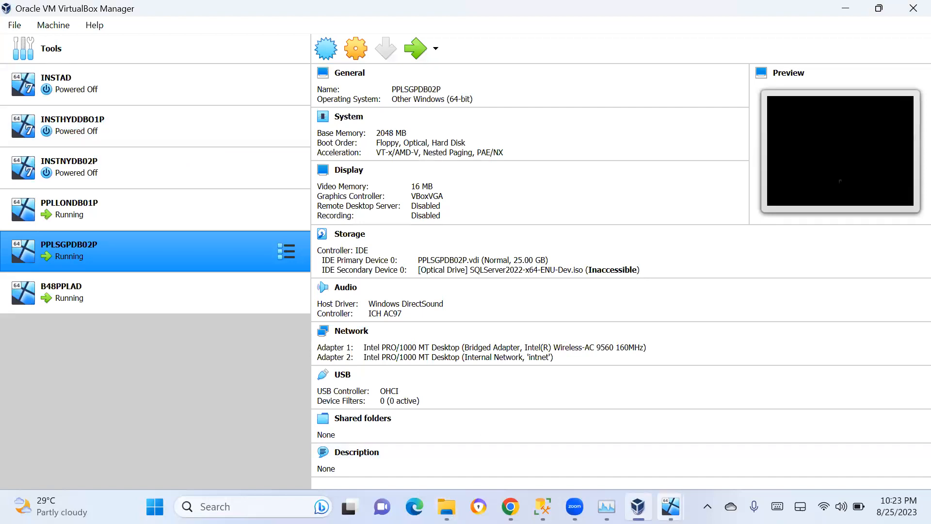
mouse_move(671, 507)
left_click(776, 436)
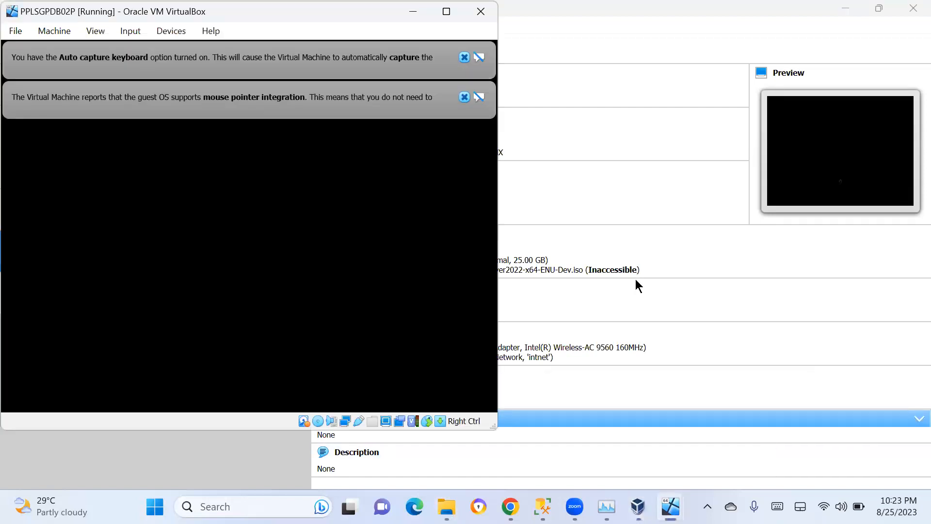